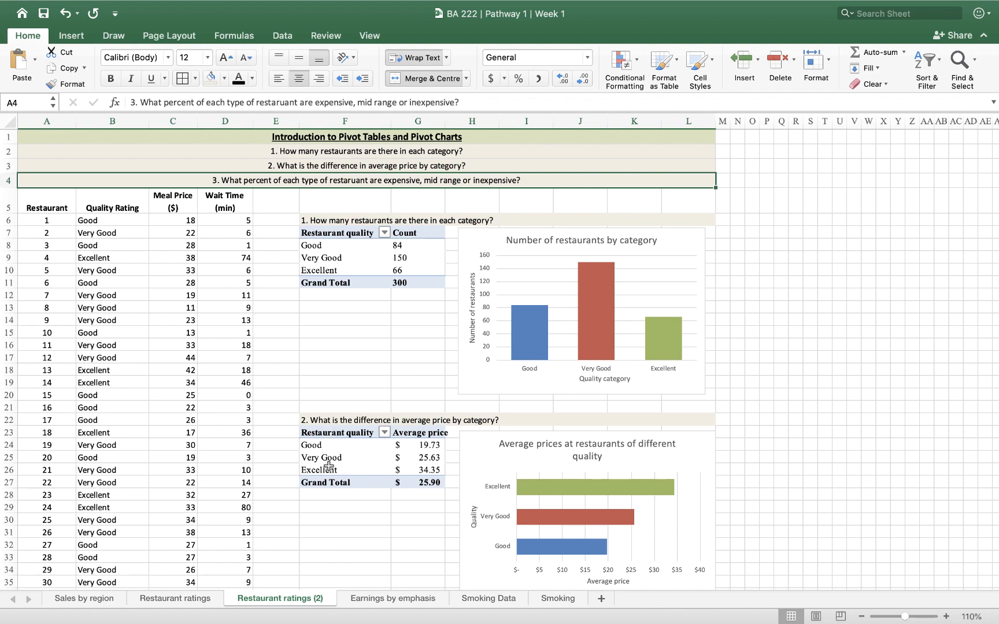
- Start a pivot table at cell F40 below question 3, using the restaurant data in A5:D305 as the source range
scroll(334, 497, "down", 6)
scroll(334, 497, "down", 2)
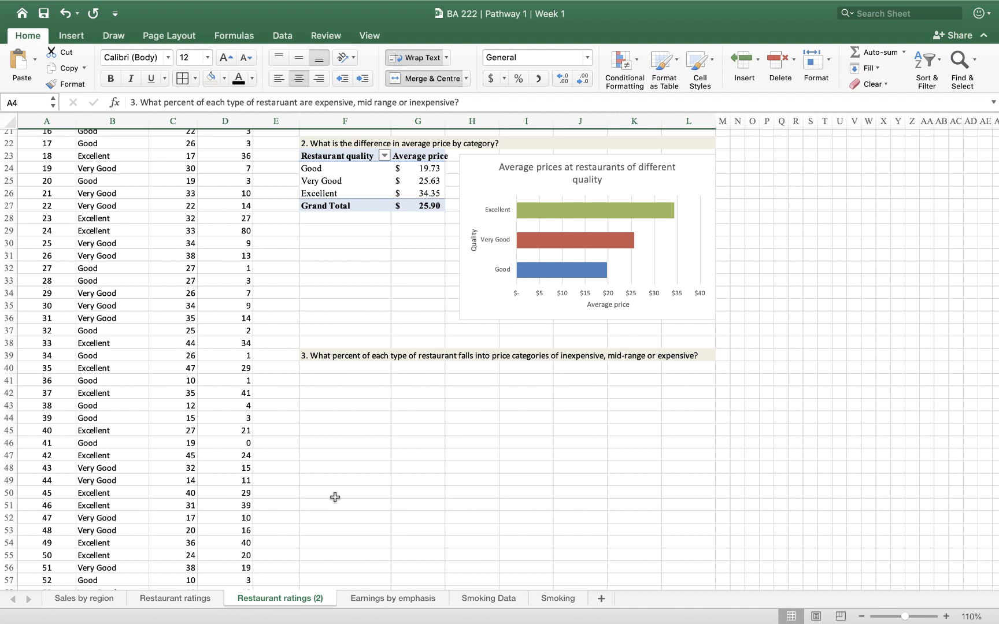
left_click(334, 367)
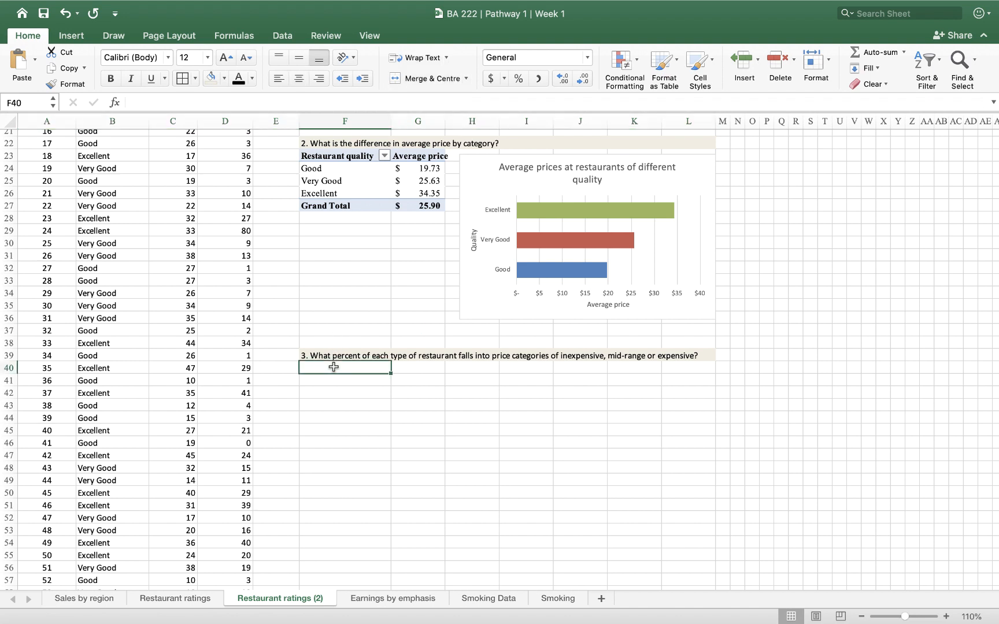
scroll(251, 271, "up", 10)
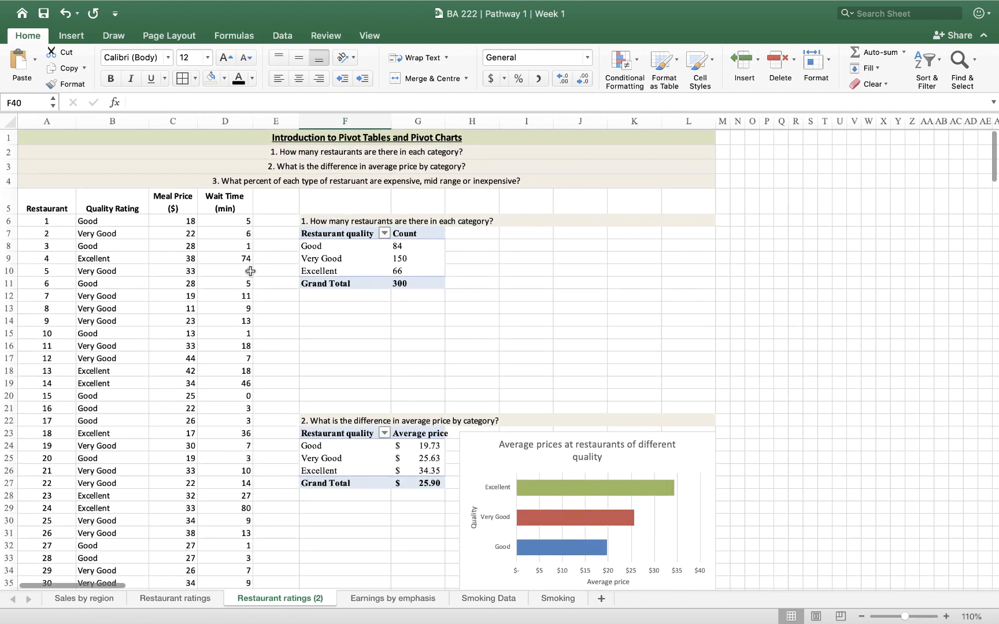
left_click(70, 36)
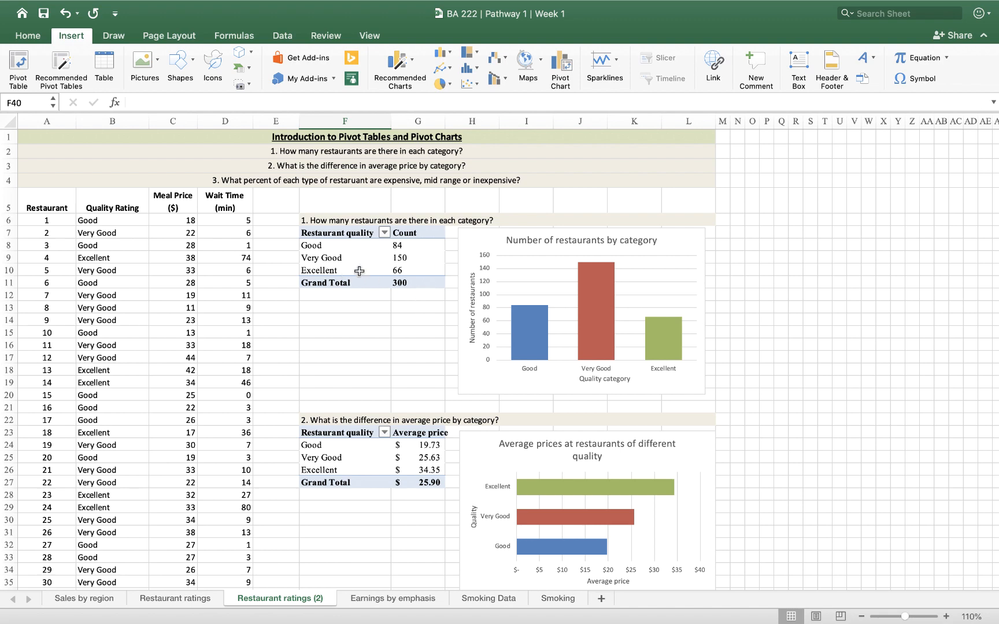
left_click(19, 67)
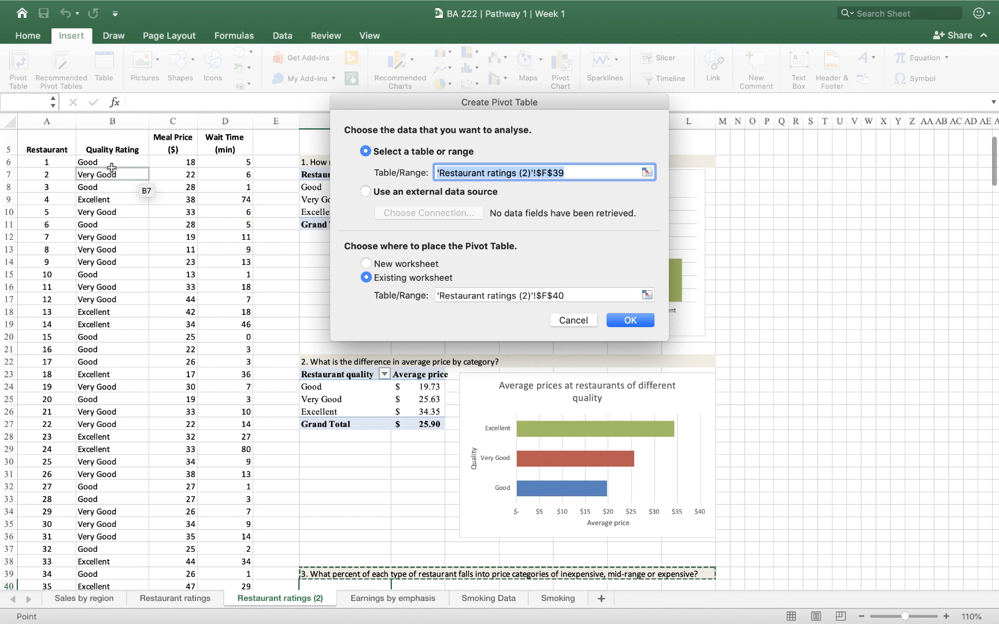
left_click_drag(39, 146, 221, 154)
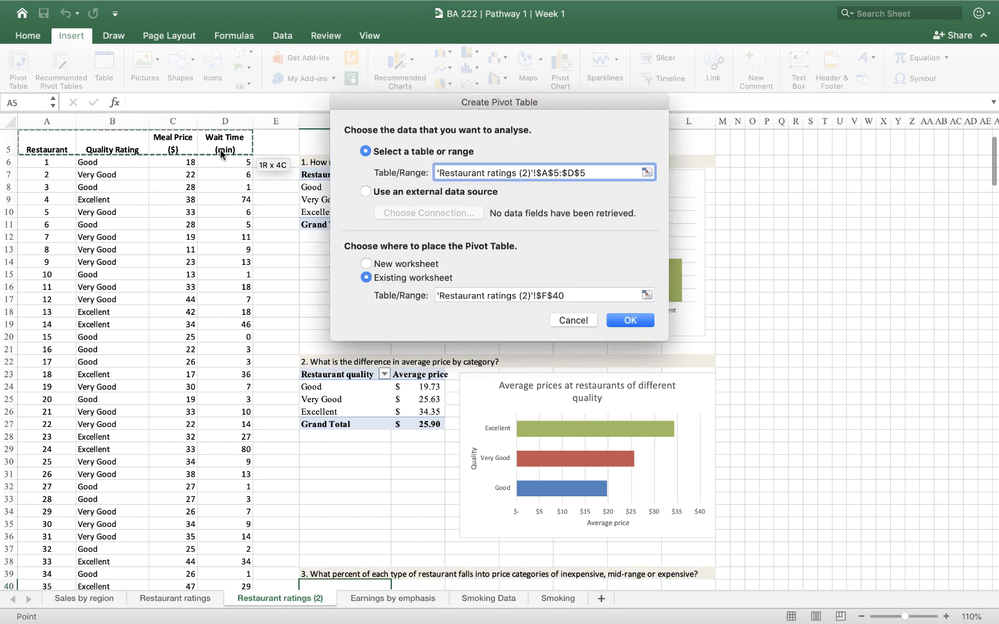
key("ctrl+shift+Down")
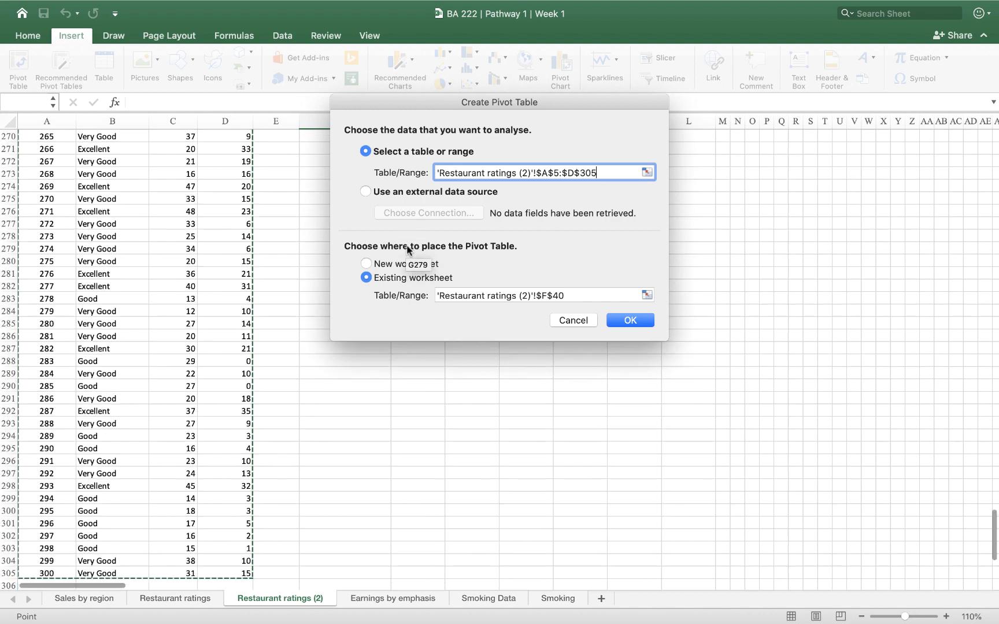
- Set the pivot table's location to cell F40 of the existing worksheet and create it
scroll(444, 486, "up", 1)
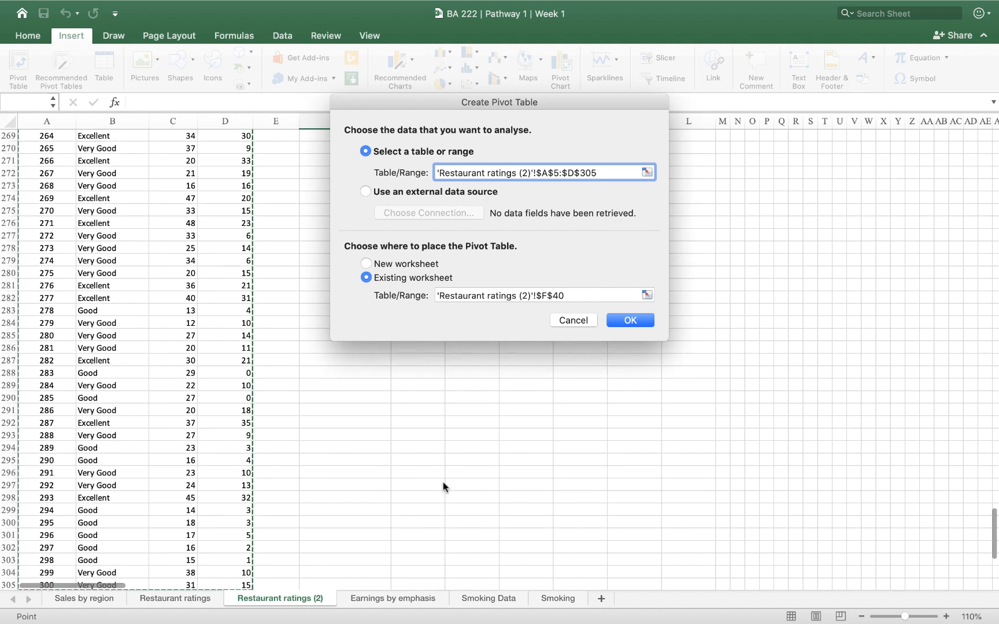
scroll(573, 294, "up", 20)
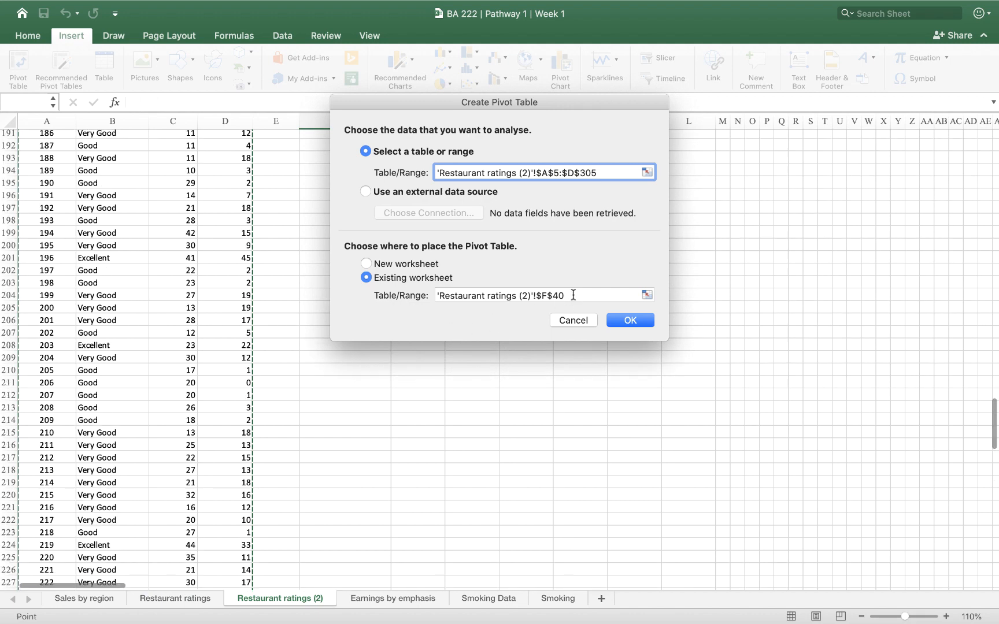
scroll(574, 294, "up", 6)
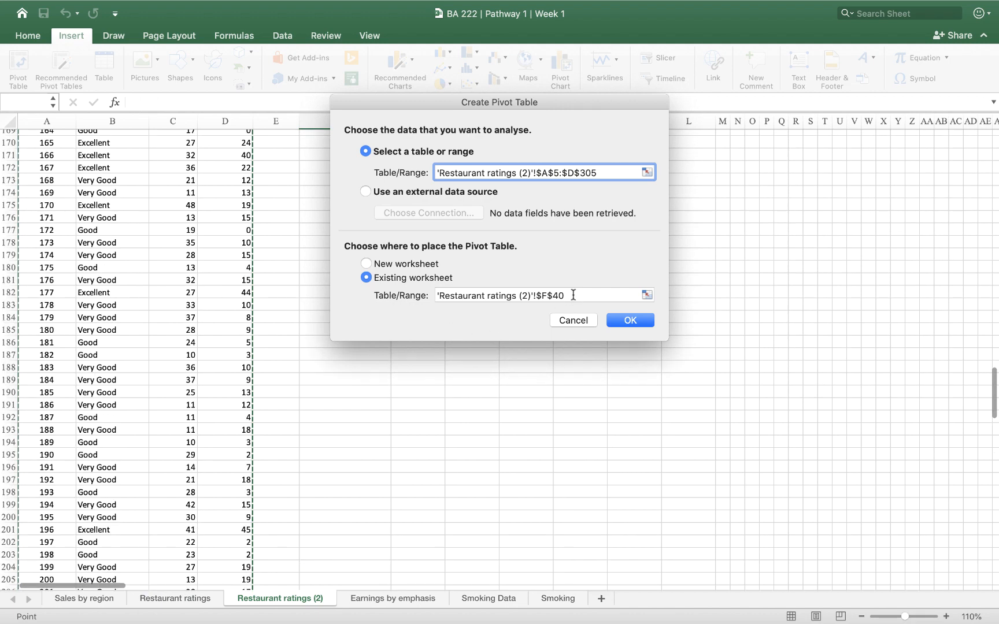
scroll(573, 295, "up", 20)
left_click(573, 295)
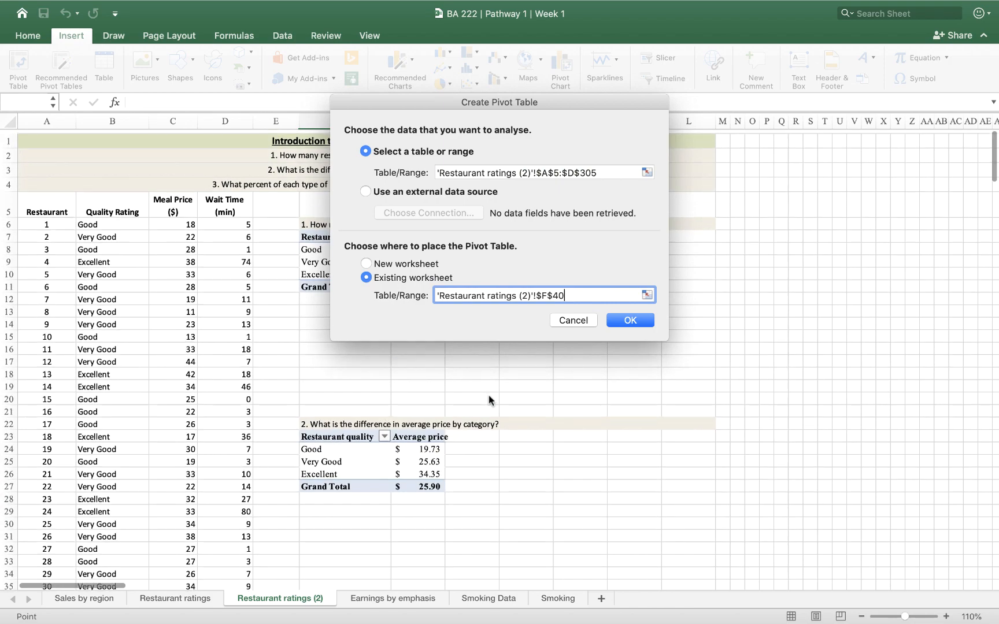
scroll(489, 400, "down", 5)
left_click(371, 439)
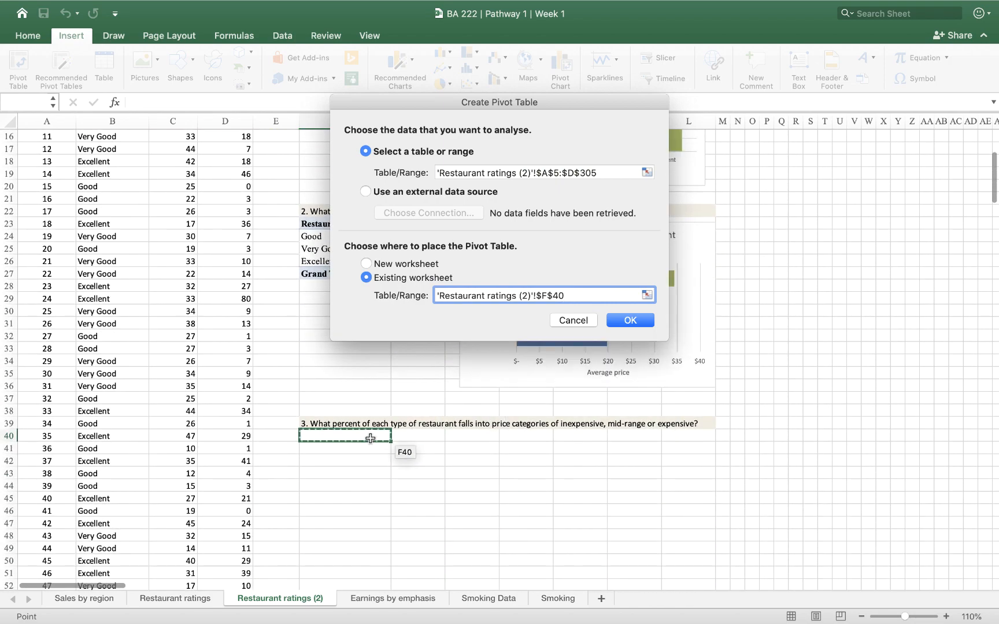
left_click(635, 321)
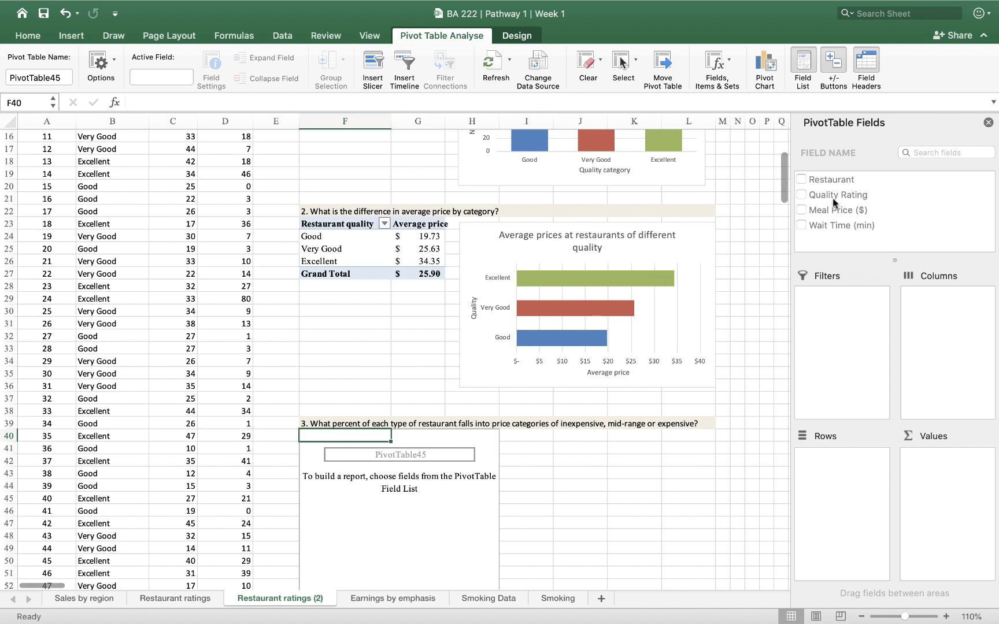
- Add Quality Rating to the pivot table's rows and move Excellent below Very Good, directly above the Grand Total
left_click_drag(835, 195, 831, 495)
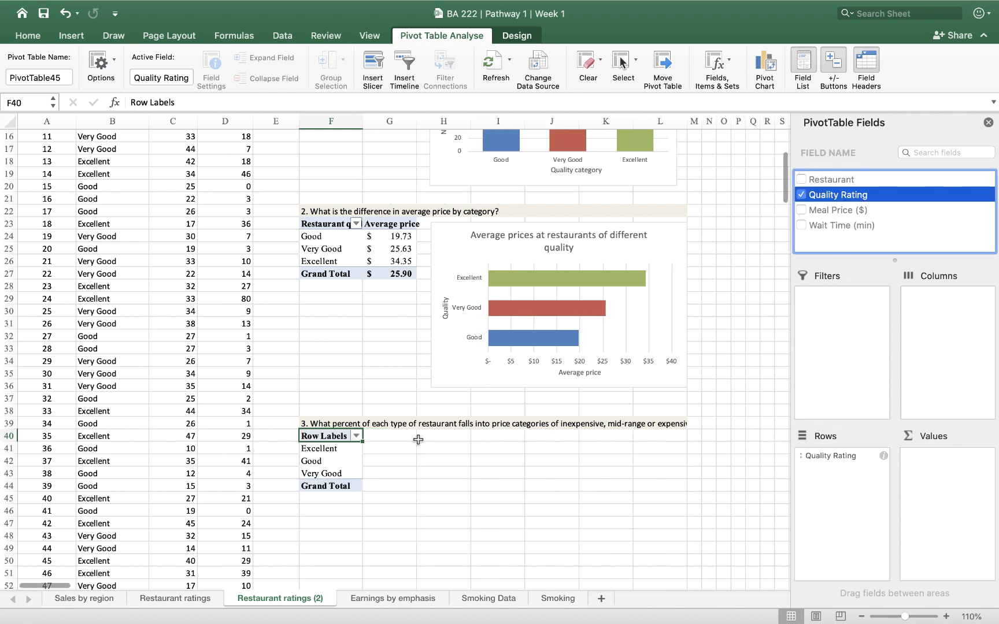
left_click(330, 453)
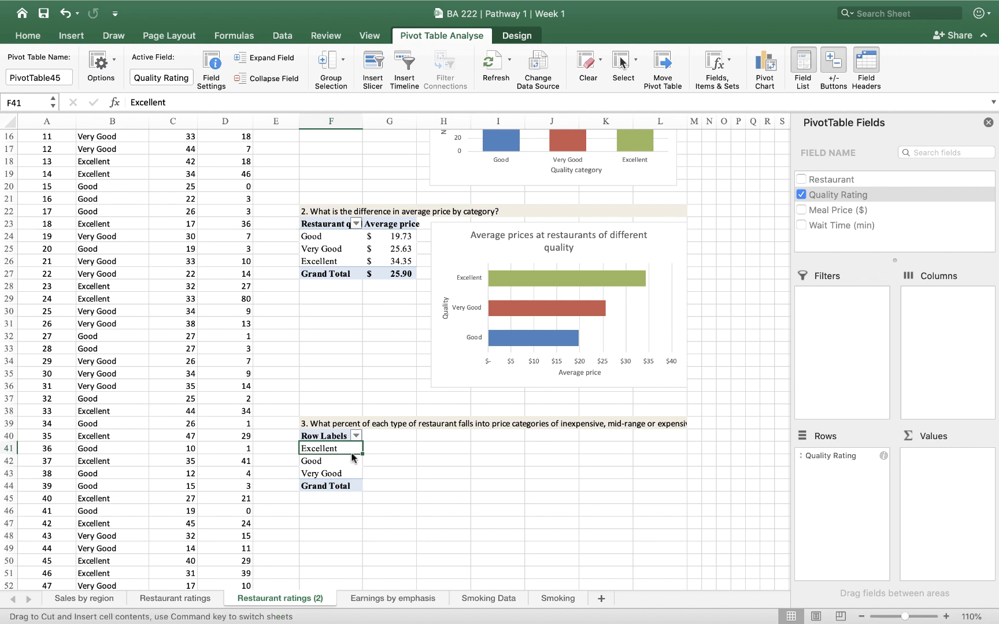
left_click_drag(353, 456, 351, 481)
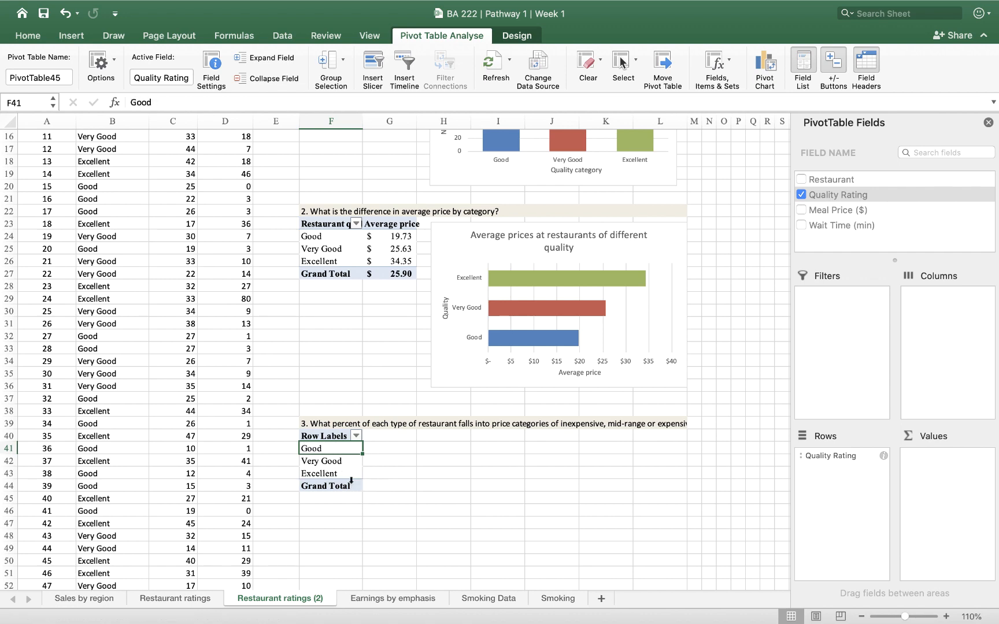
left_click(442, 530)
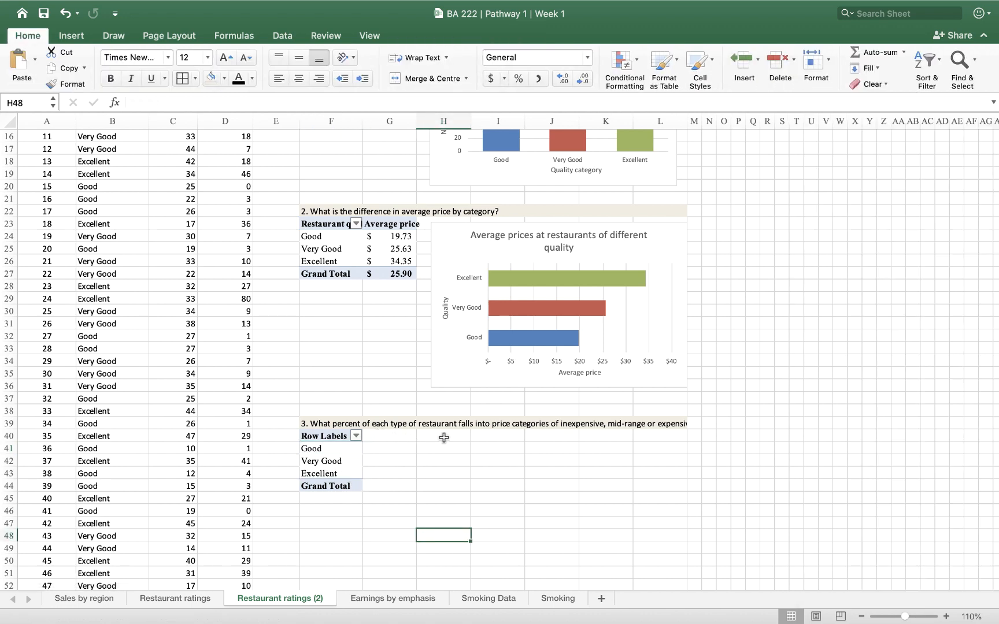
left_click(385, 436)
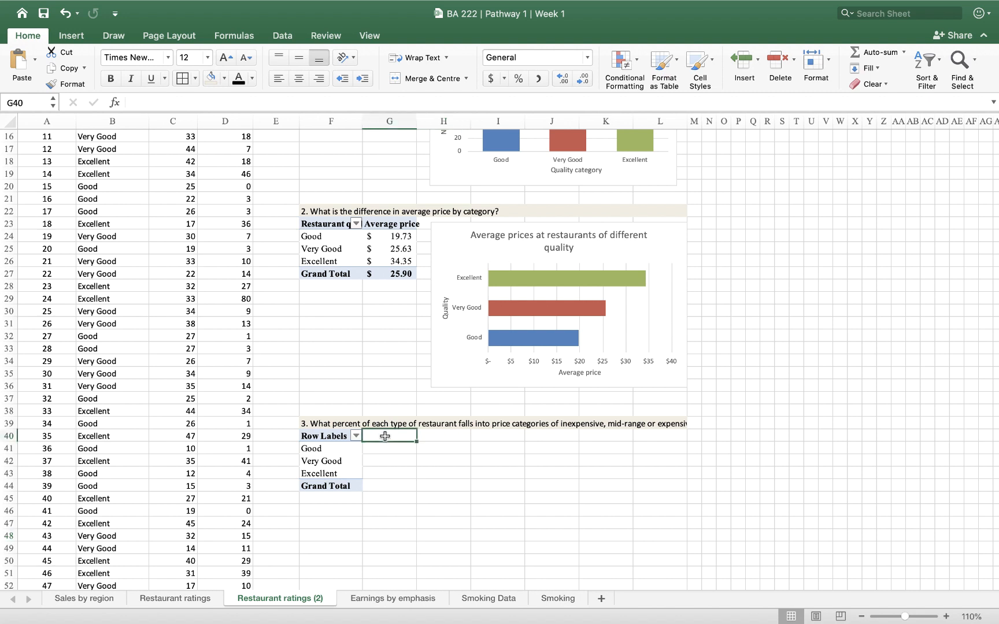
left_click(432, 438)
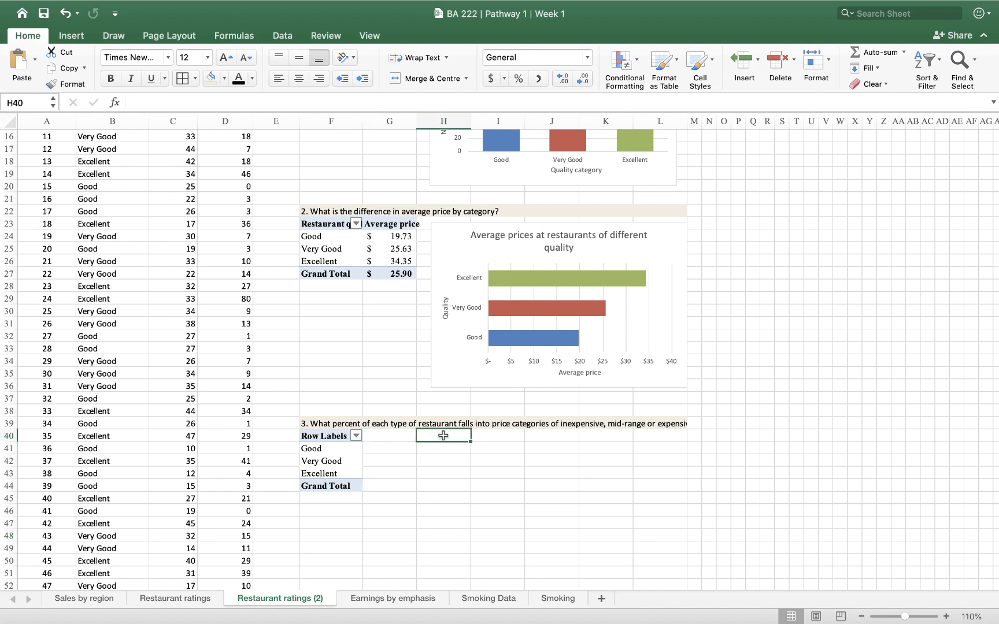
left_click(490, 435)
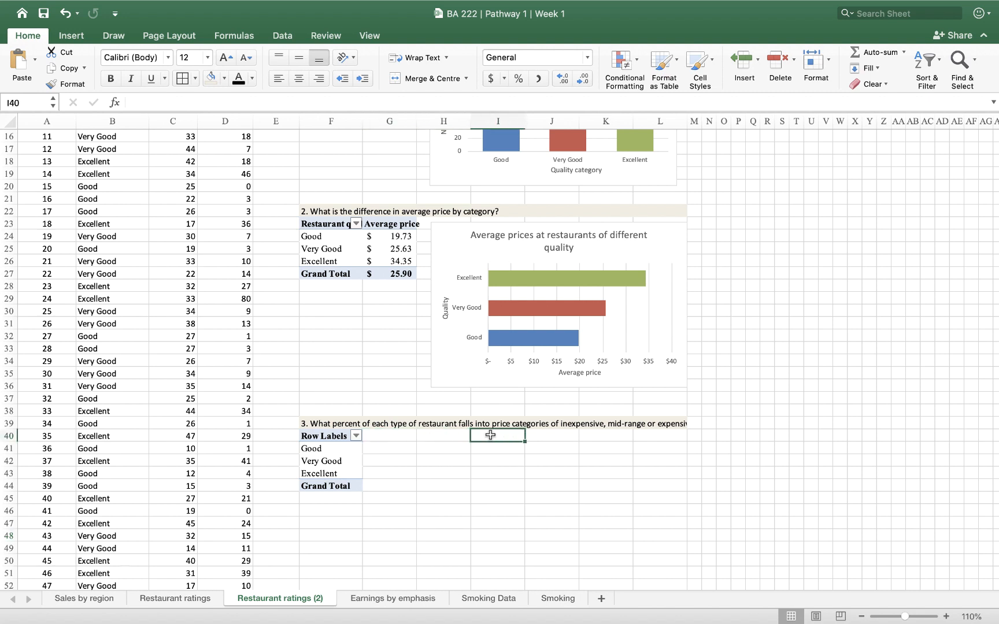
left_click(393, 447)
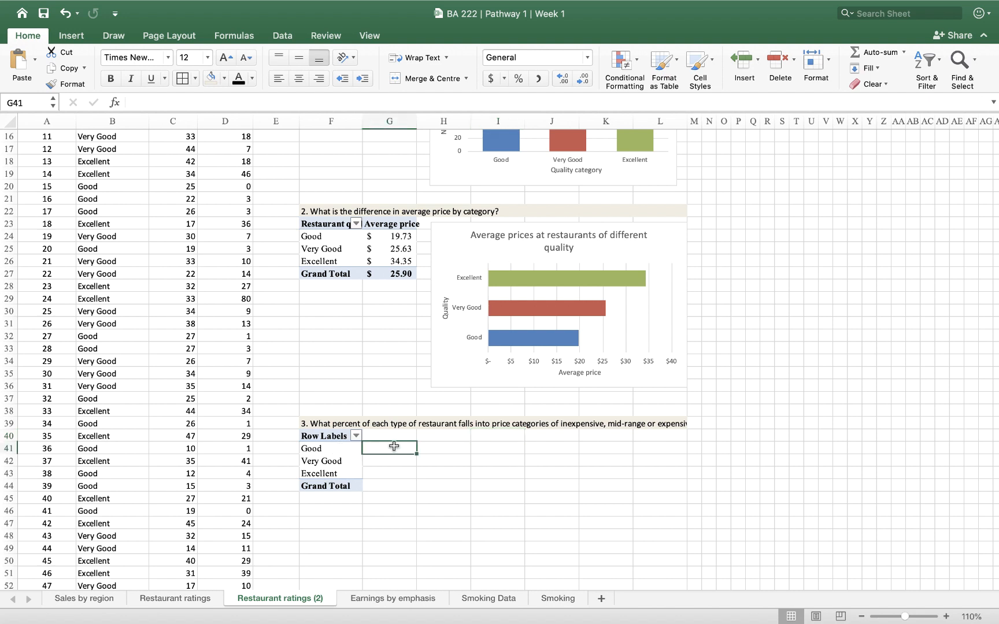
left_click(393, 434)
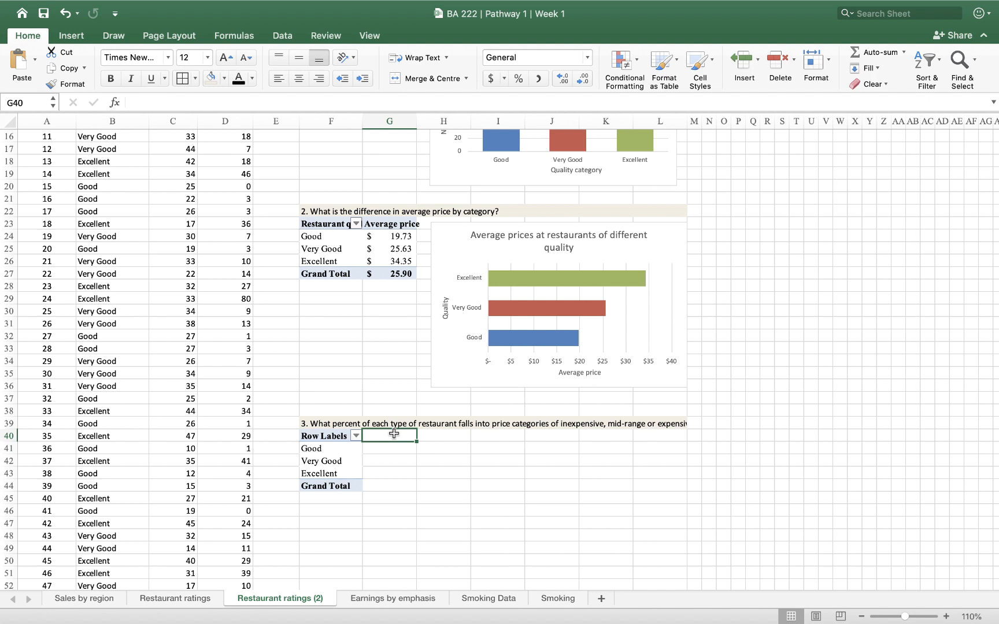
- Add Meal Price ($) to the columns of the question 3 pivot table
left_click(340, 450)
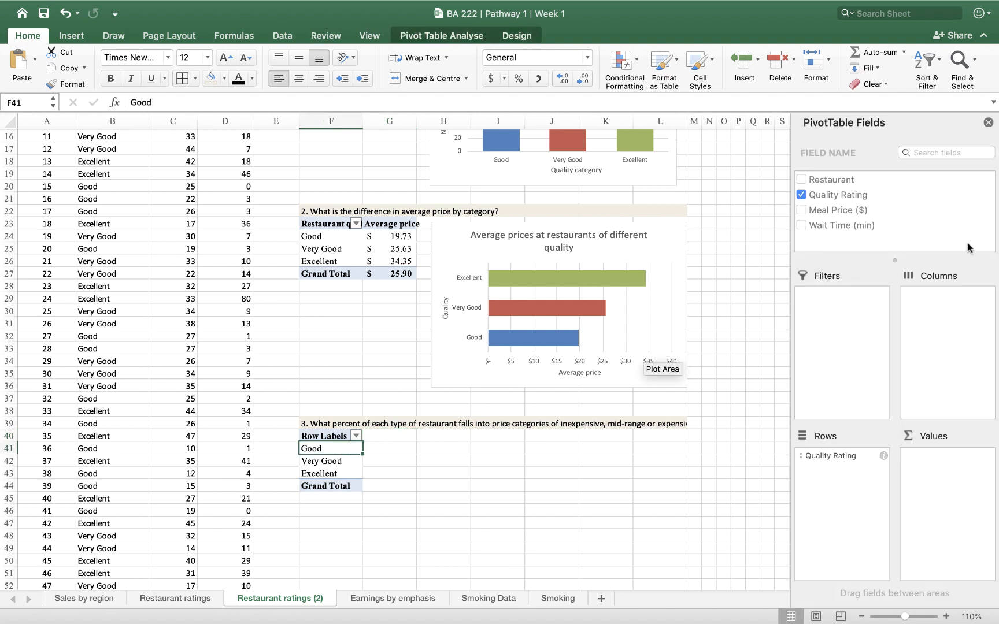
left_click_drag(830, 211, 960, 358)
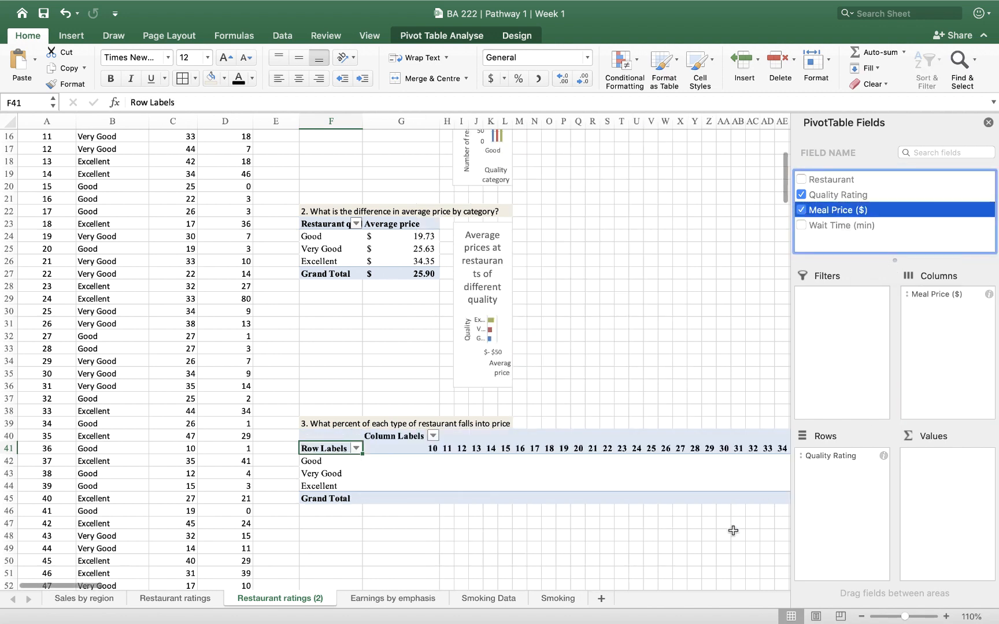
- Examine the individual meal price column labels across the pivot table, from the lowest price to the highest
scroll(733, 531, "down", 5)
scroll(733, 531, "right", 2)
scroll(733, 531, "down", 2)
scroll(732, 530, "right", 3)
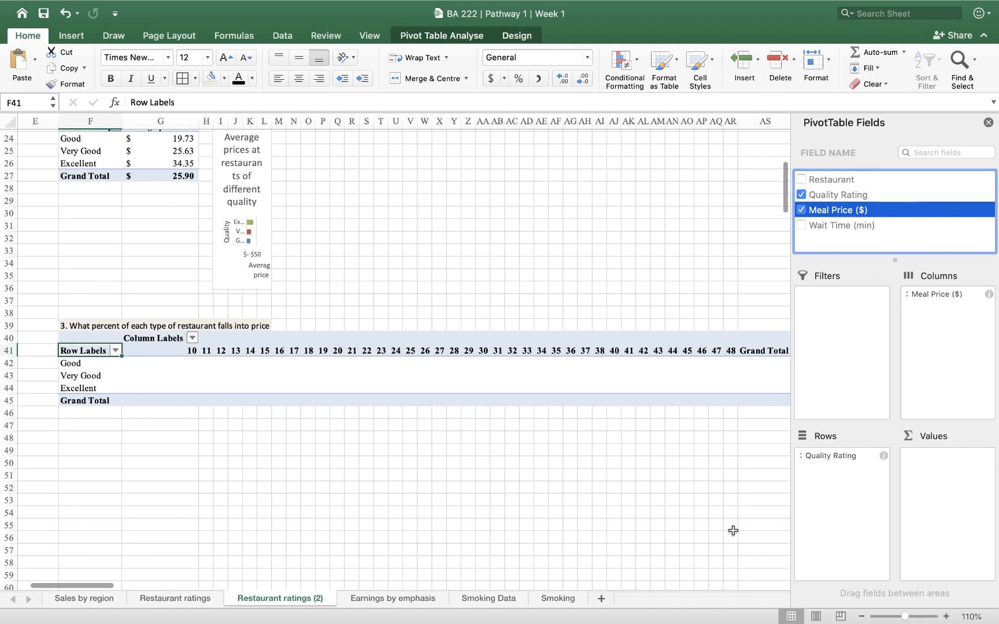
scroll(733, 530, "right", 1)
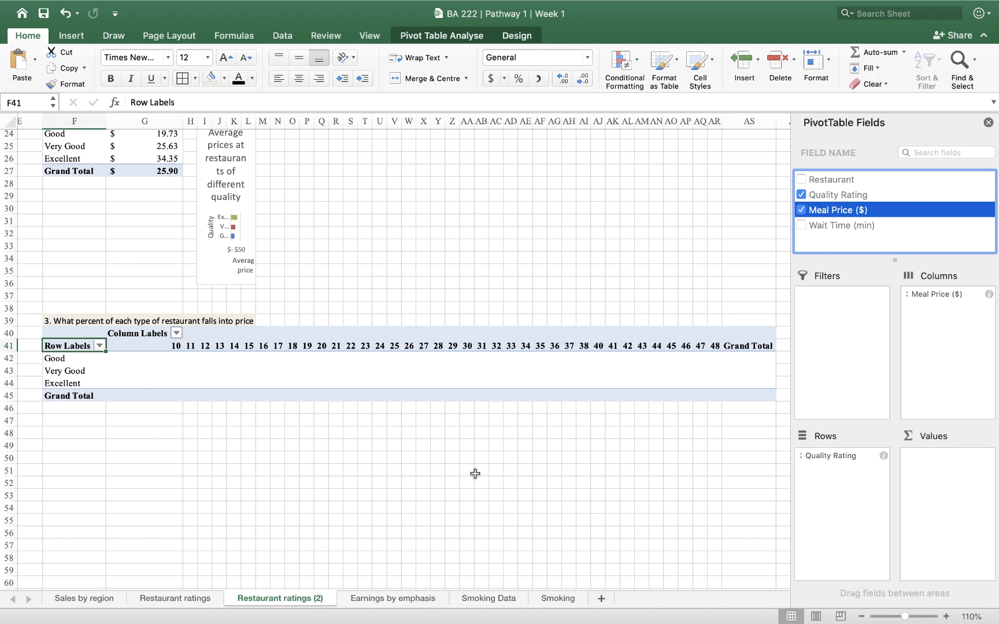
left_click(167, 345)
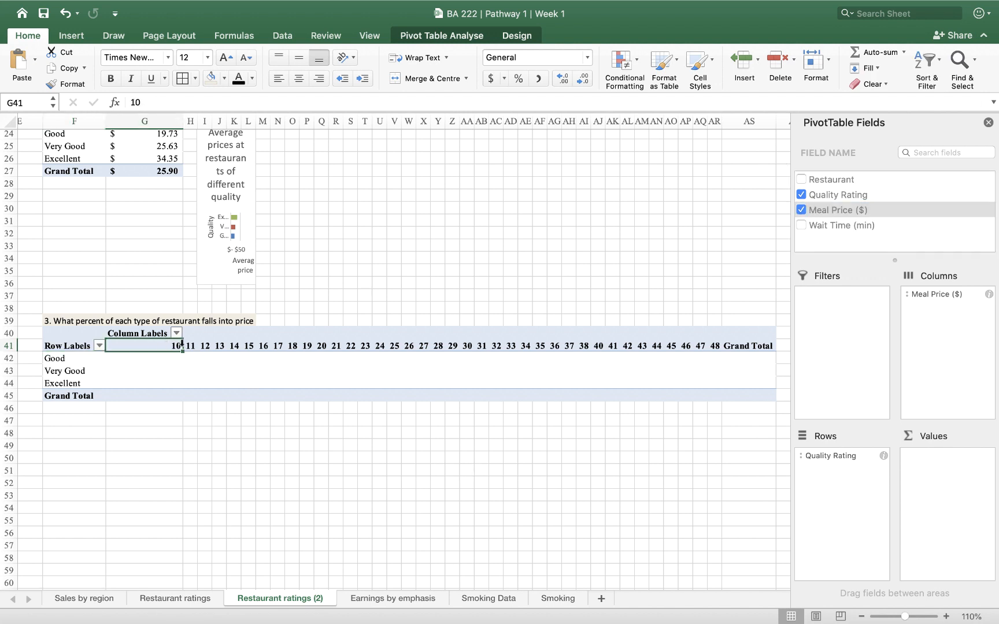
left_click(191, 345)
left_click(208, 346)
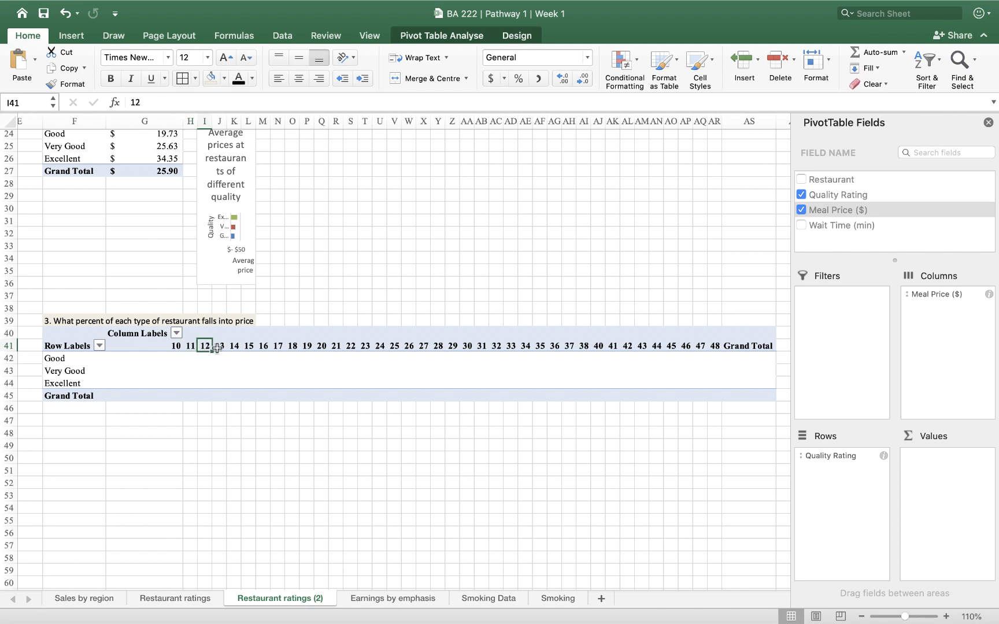
left_click(219, 346)
left_click(234, 346)
left_click(278, 347)
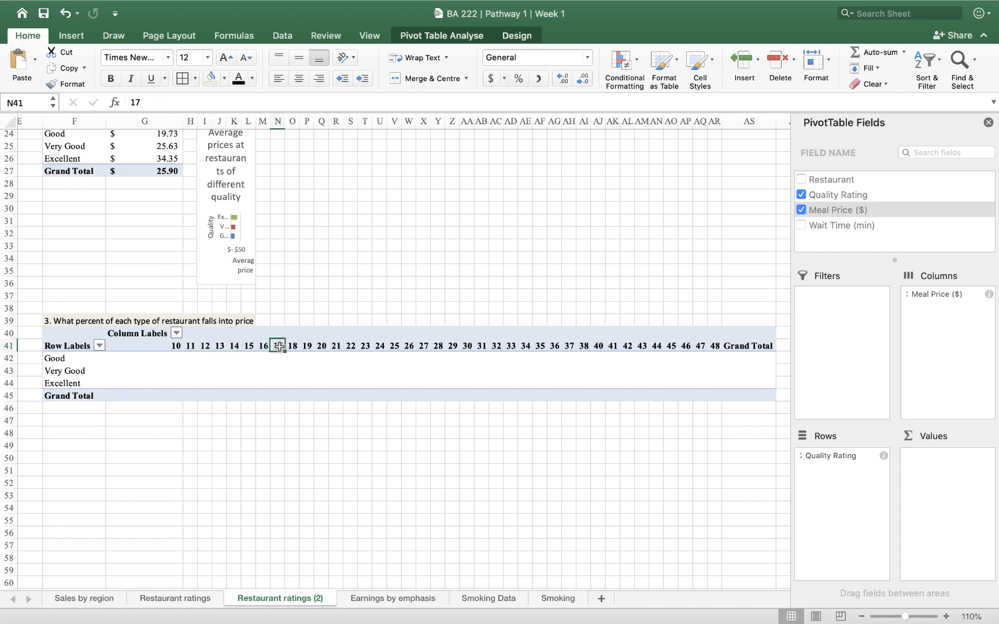
left_click(170, 345)
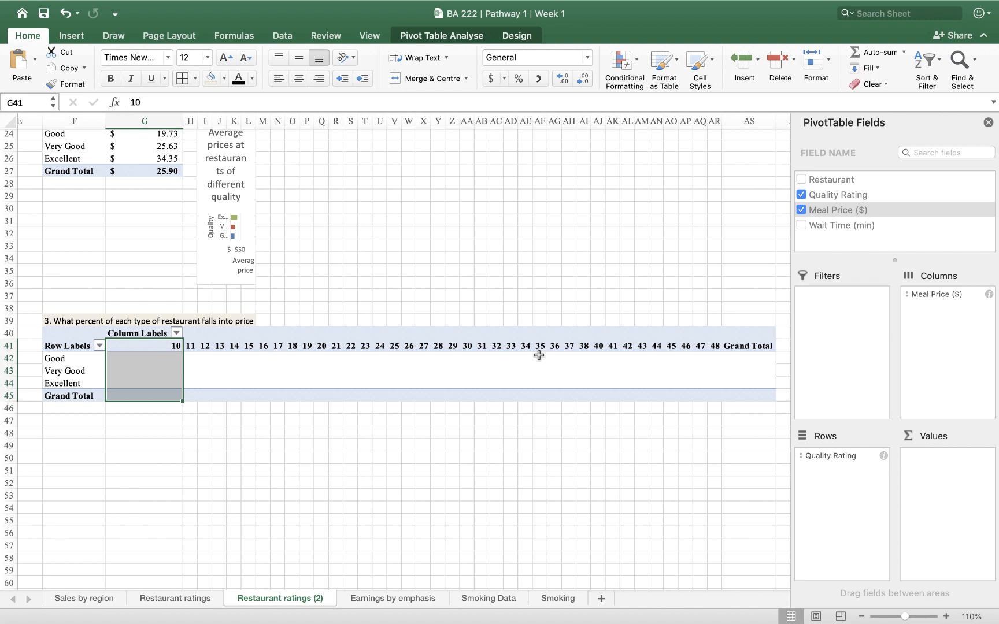
left_click(714, 347)
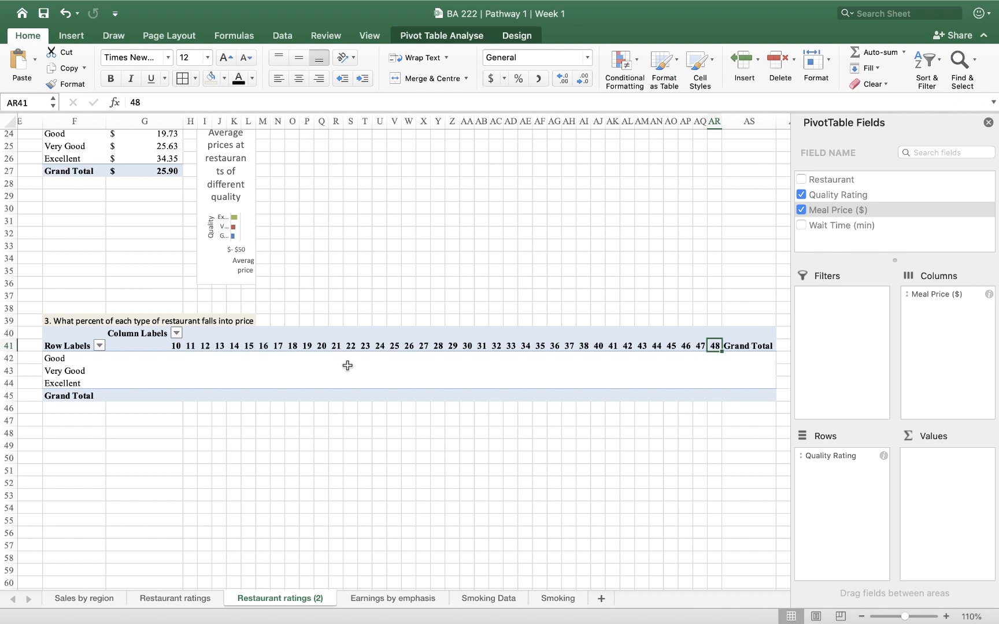
- Group the meal price column labels of the question 3 pivot table from 10 to 48 in intervals of 13
left_click(350, 346)
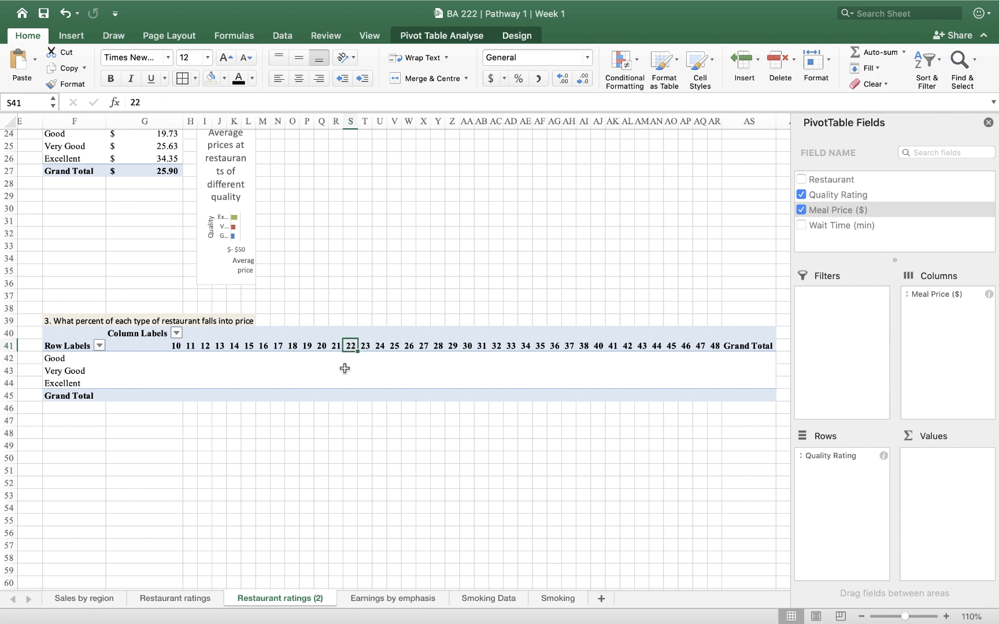
right_click(351, 346)
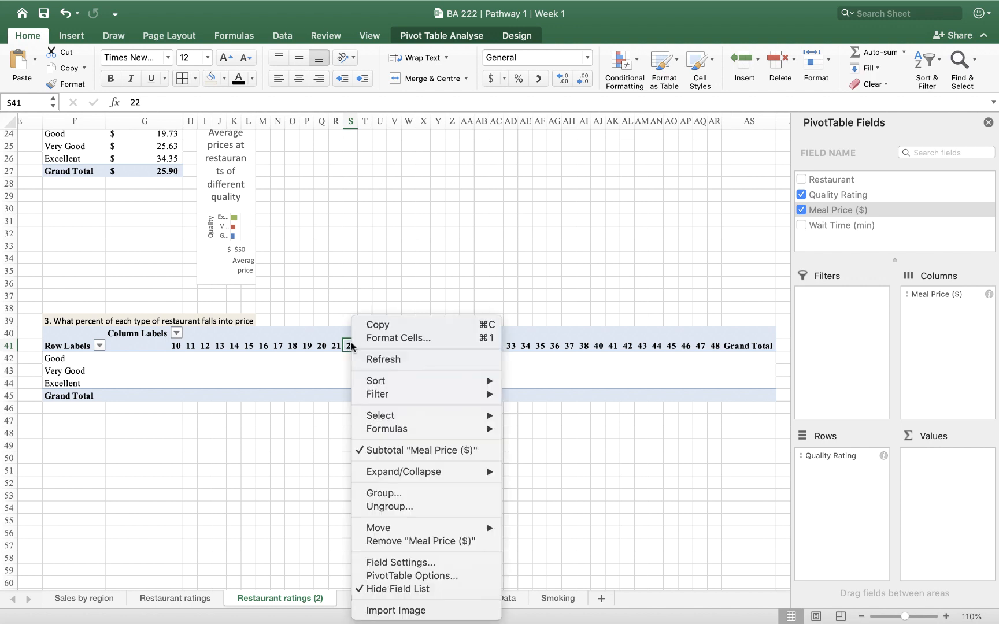
left_click(380, 494)
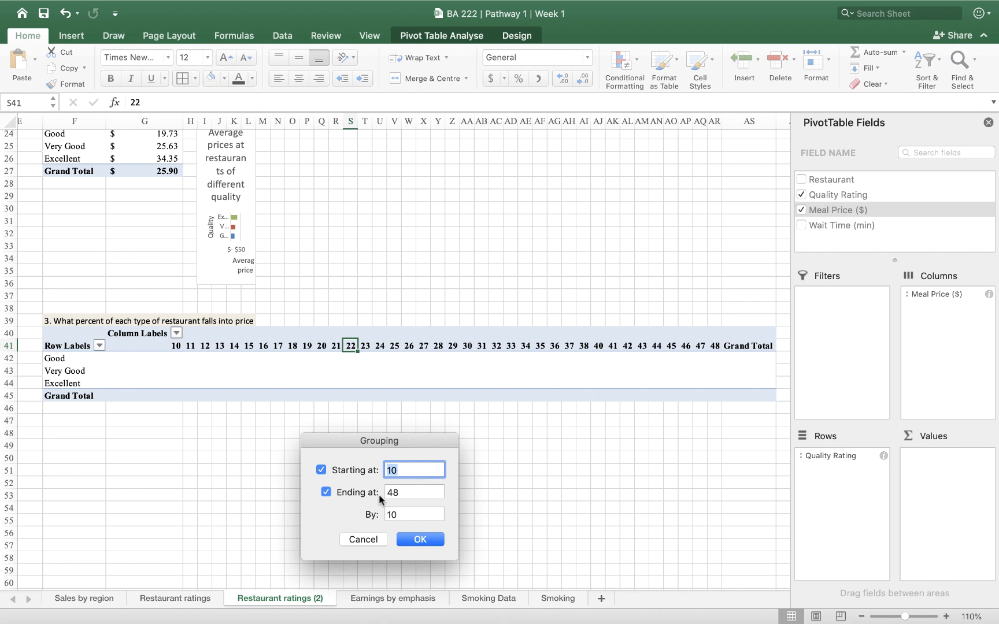
left_click_drag(366, 448, 389, 179)
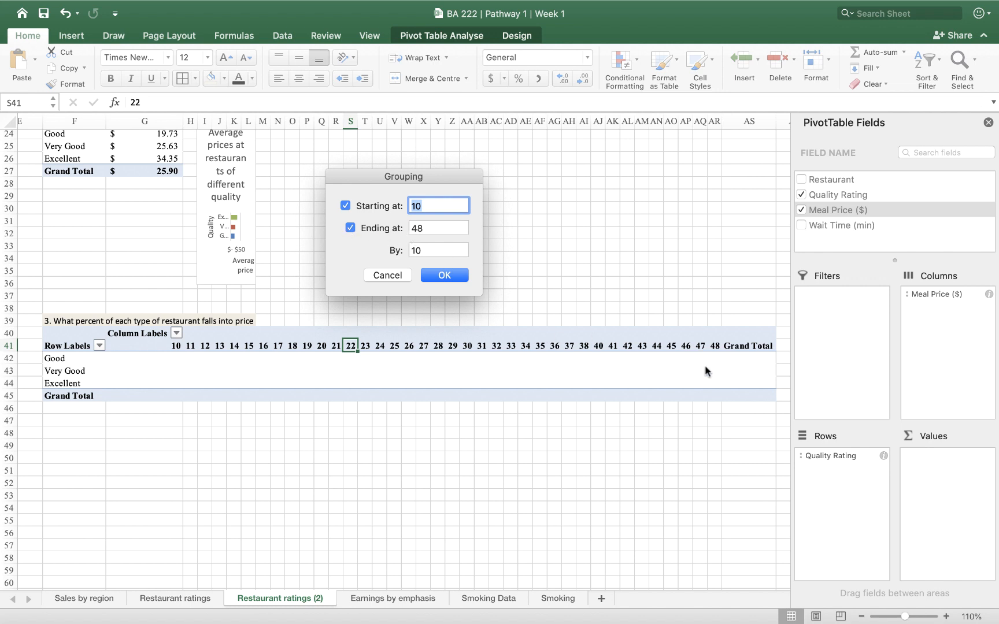
left_click(431, 249)
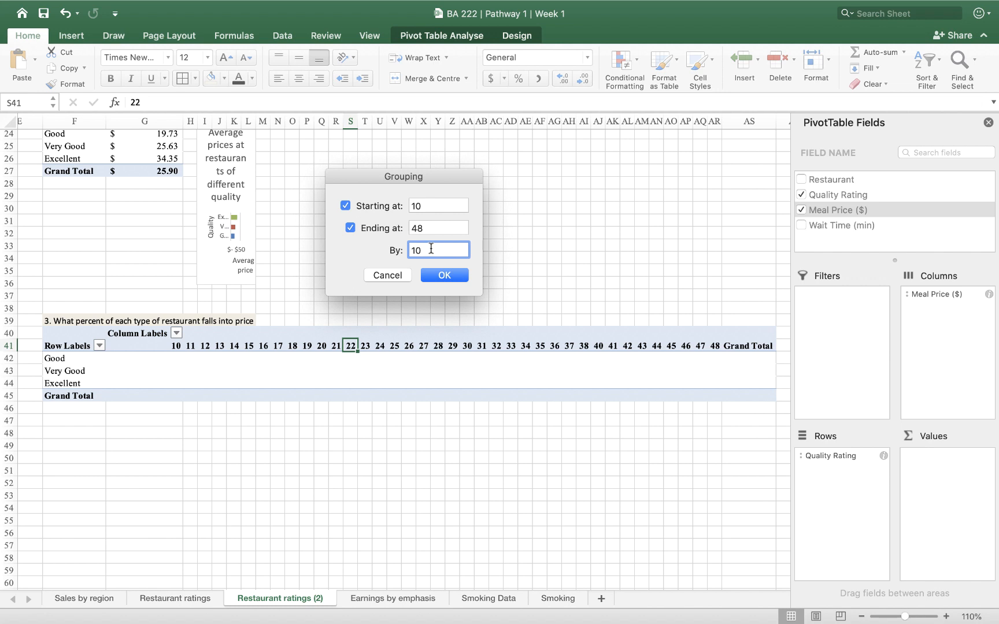
key("BackSpace")
type("3")
left_click(445, 276)
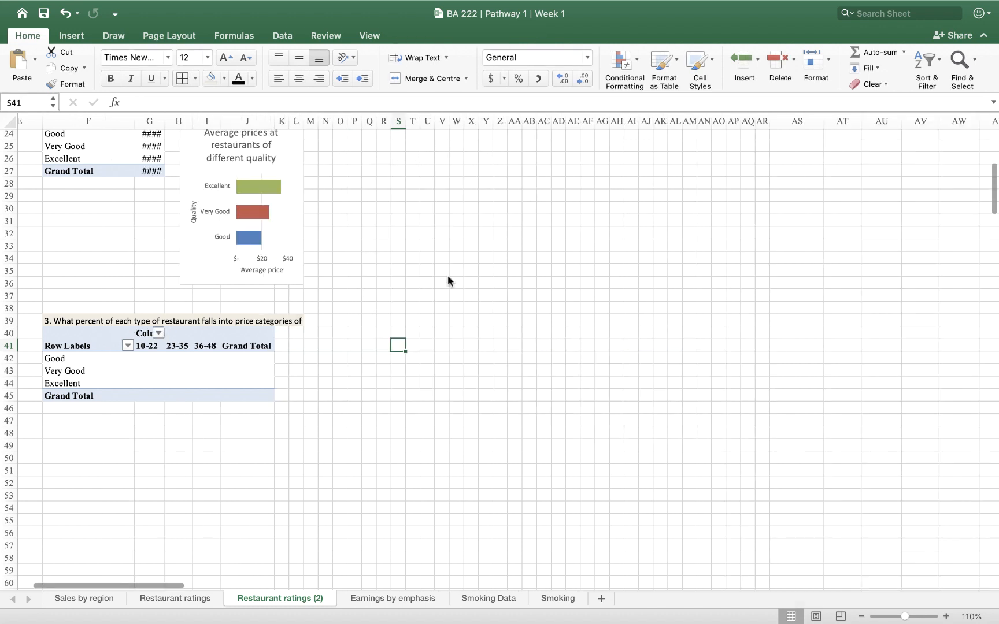
- Check the grouped price range labels and add Quality Rating to the pivot table's values as a count
left_click(147, 347)
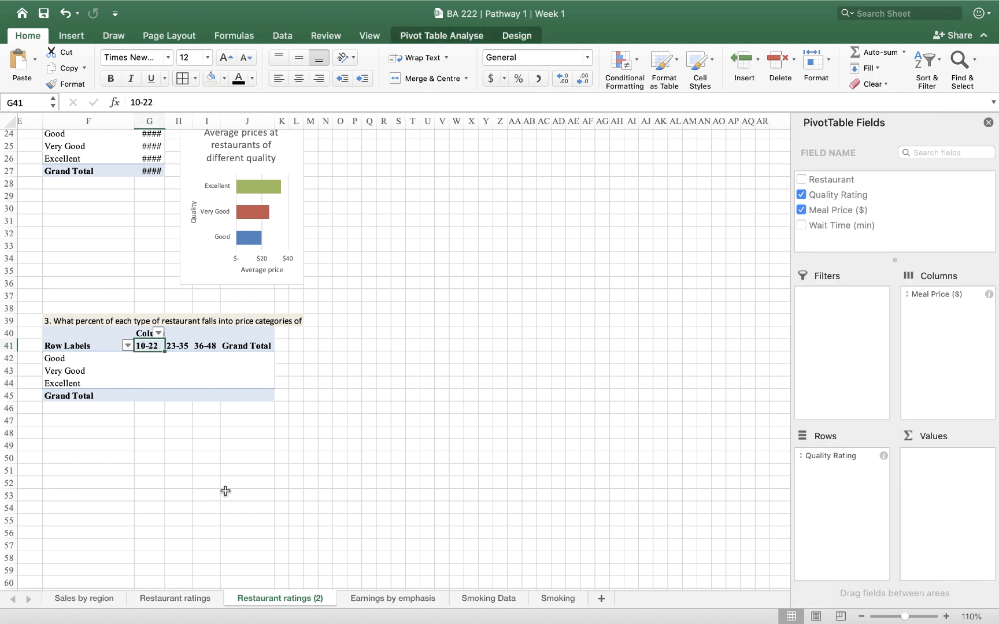
left_click(179, 348)
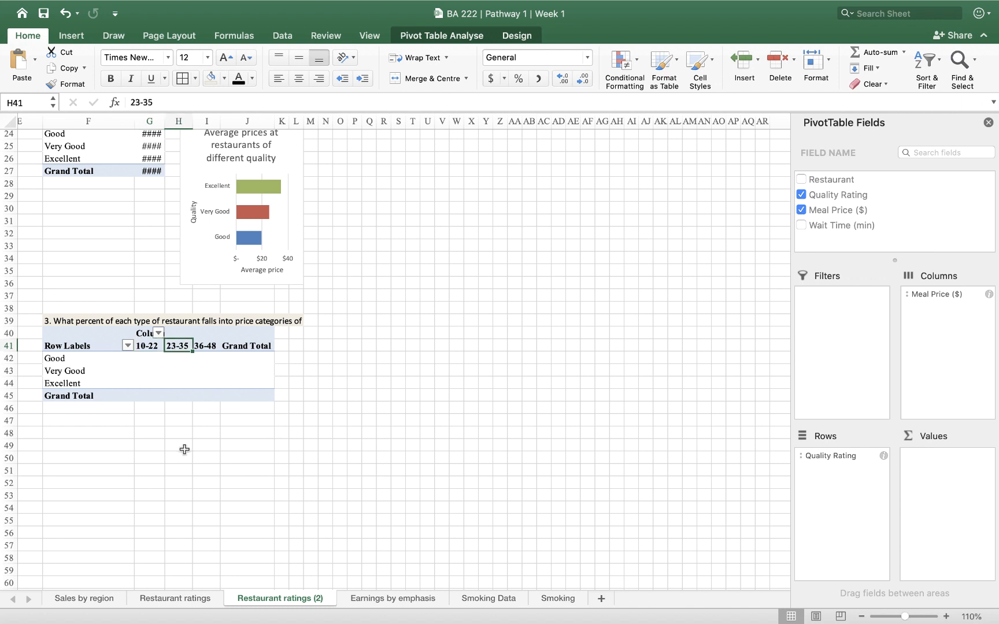
key("Right")
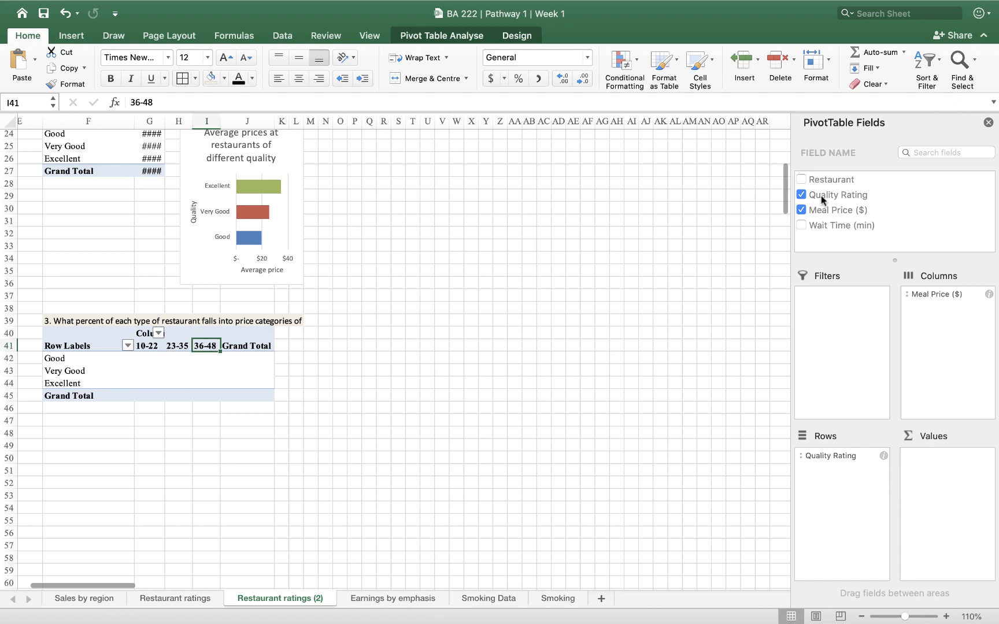
left_click_drag(826, 196, 950, 461)
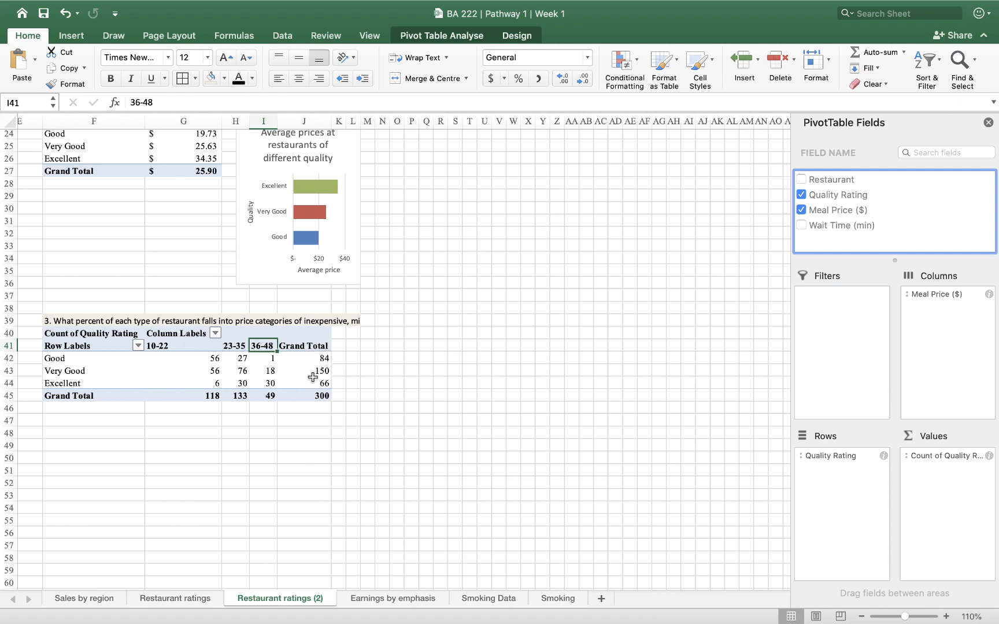
- Compare the question 3 row totals with the question 1 counts and examine the 10-22 counts for each quality rating
scroll(453, 372, "up", 5)
scroll(453, 371, "left", 2)
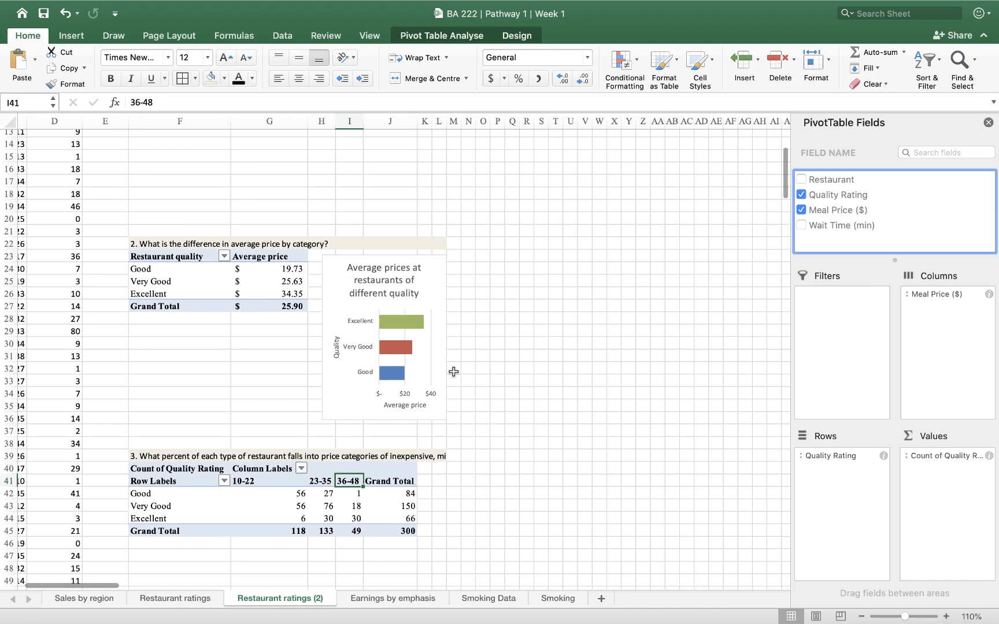
scroll(453, 372, "up", 5)
scroll(453, 372, "left", 1)
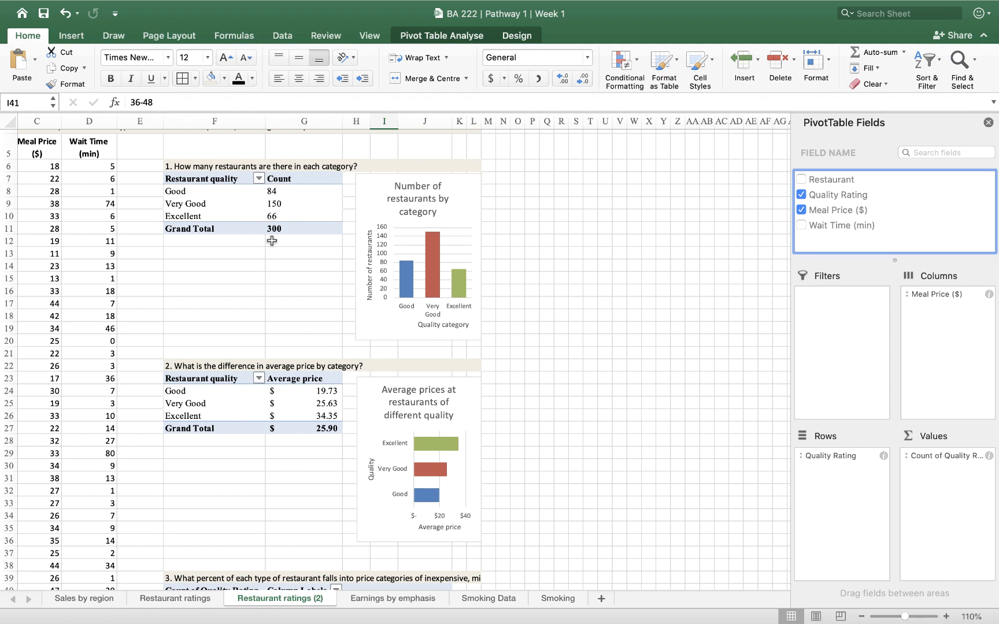
scroll(272, 241, "down", 5)
scroll(347, 318, "left", 1)
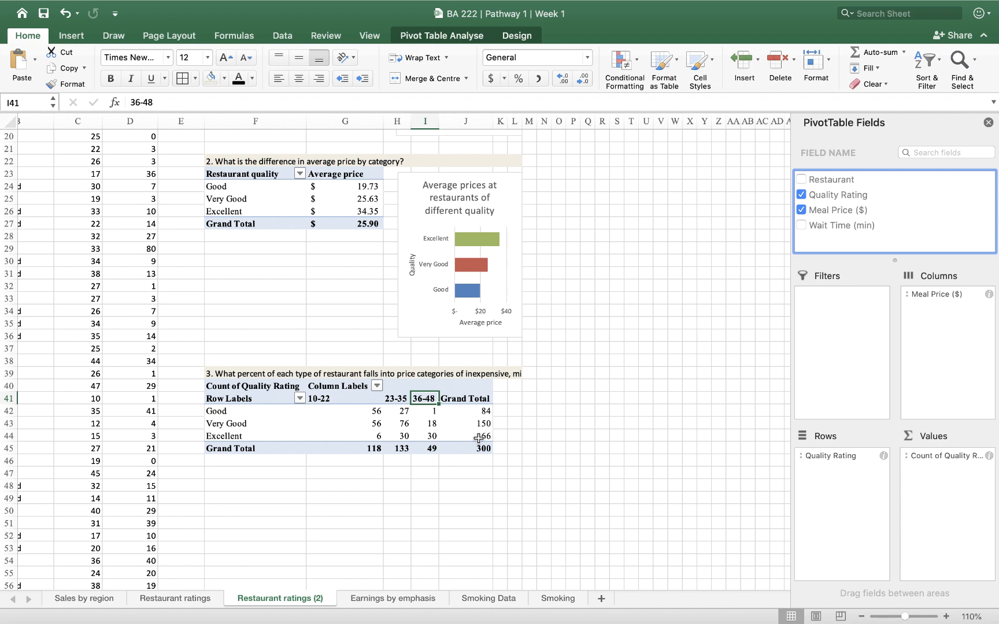
left_click(352, 411)
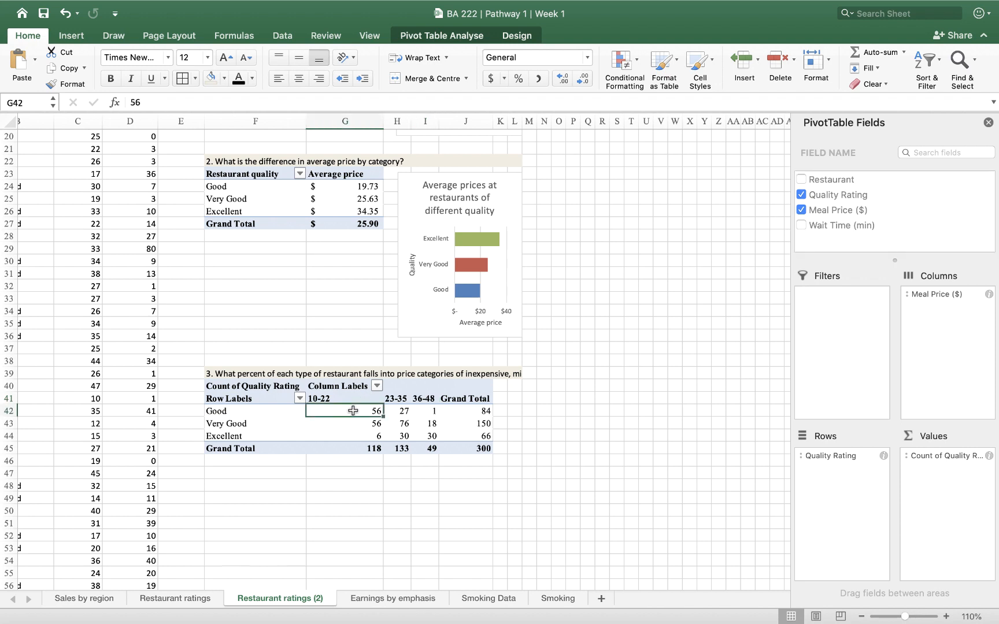
left_click(269, 411)
left_click(331, 395)
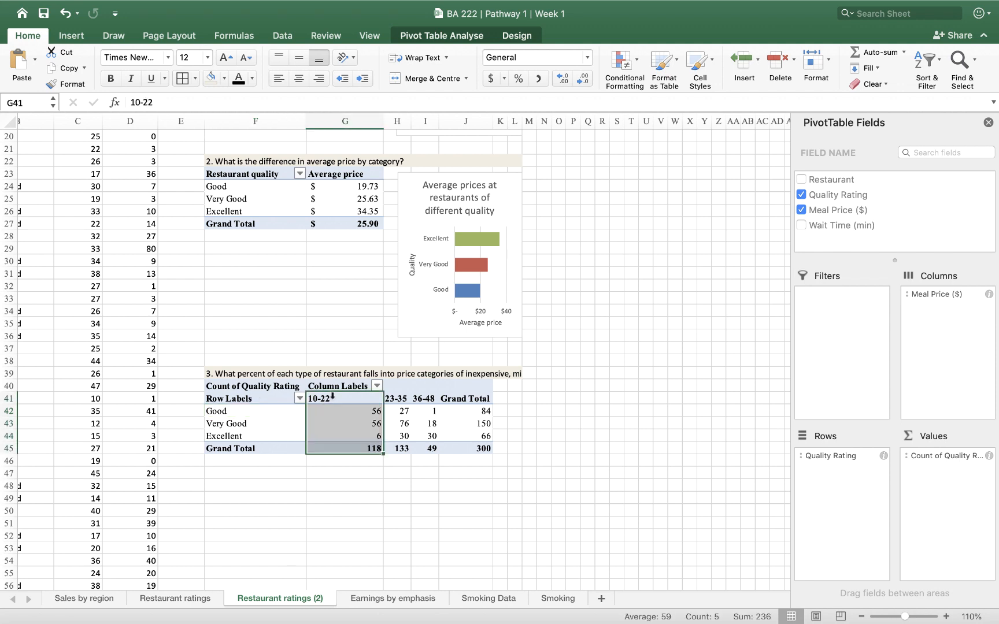
left_click(489, 410)
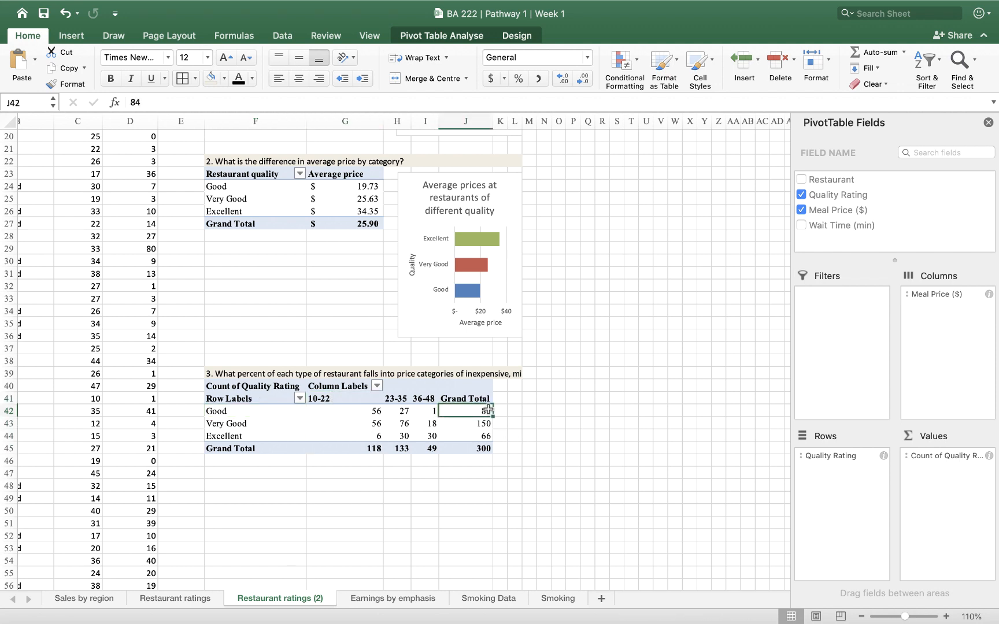
left_click(479, 424)
left_click(478, 435)
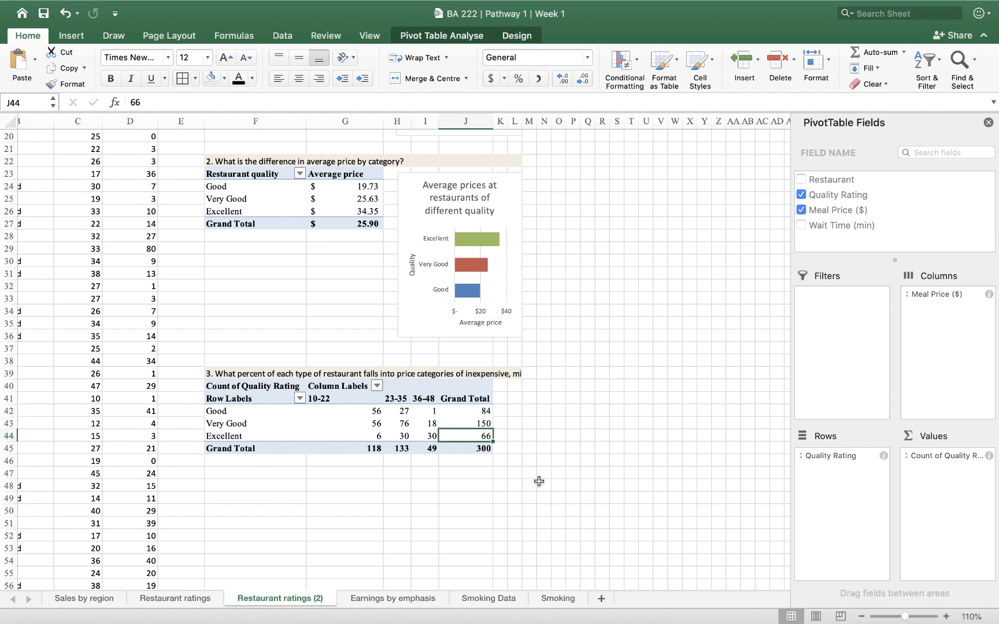
left_click(354, 411)
left_click_drag(354, 411, 353, 423)
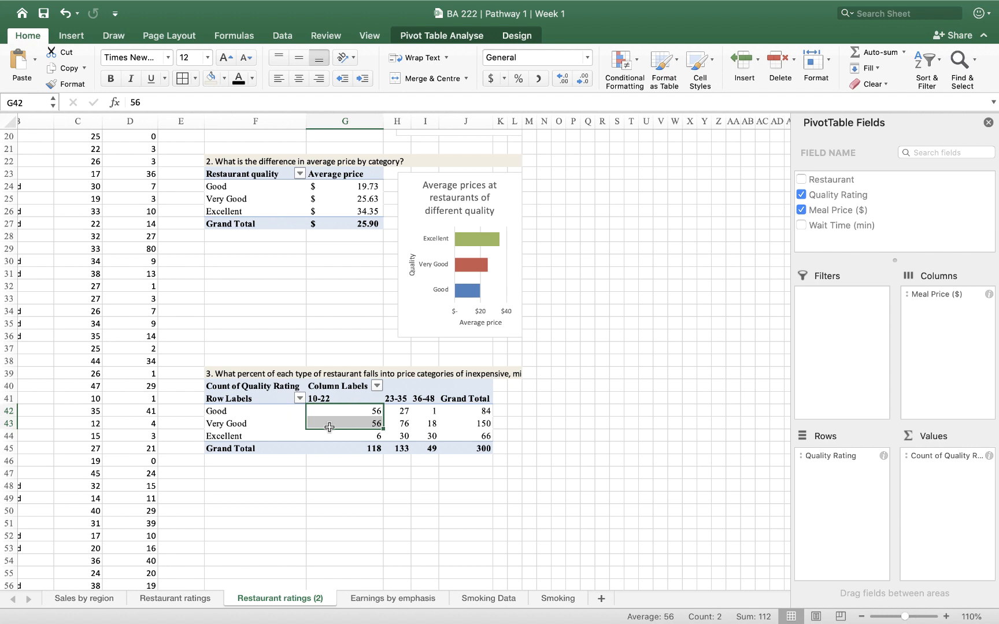
left_click(377, 437)
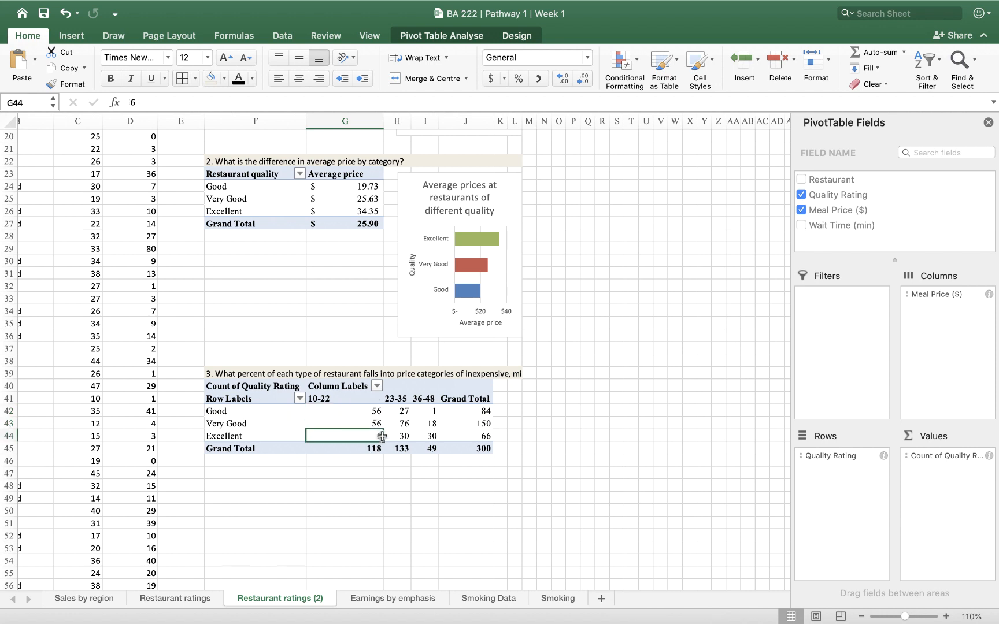
left_click(474, 412)
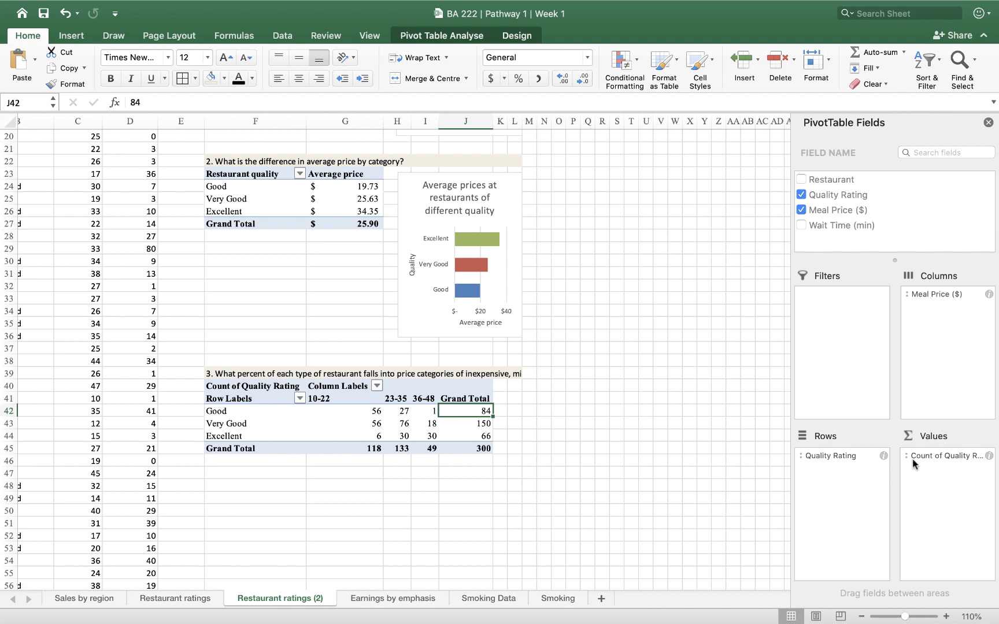
- Show the Count of Quality Rating values as % of Row Total
left_click(989, 456)
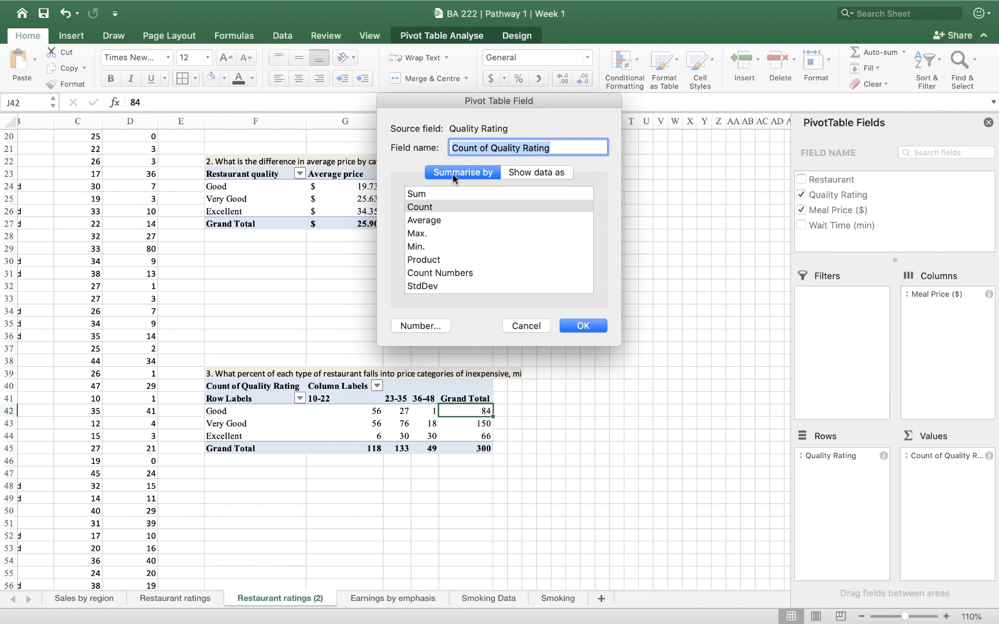
left_click(524, 171)
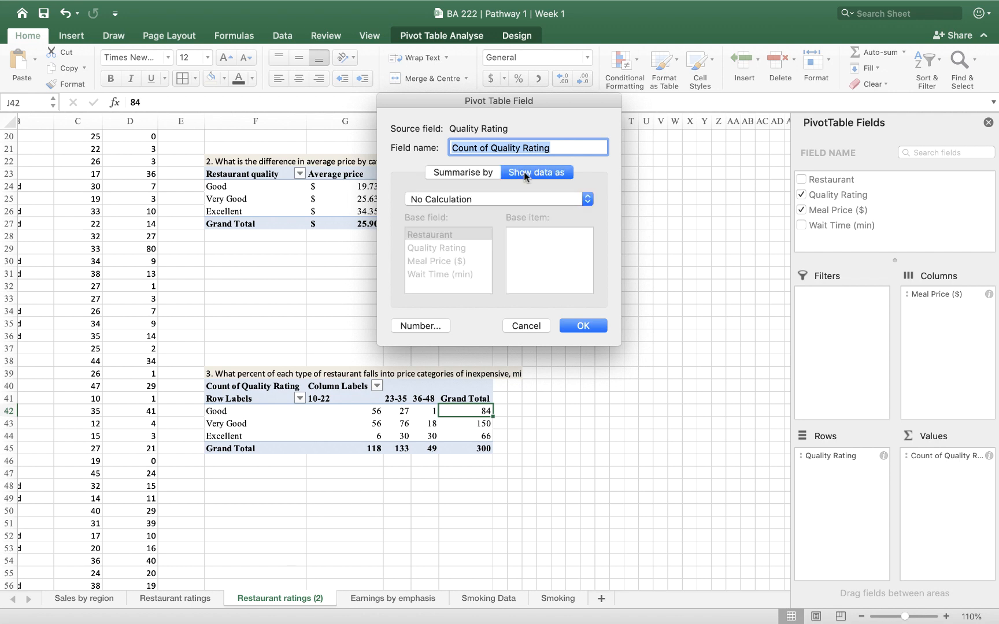
left_click(467, 173)
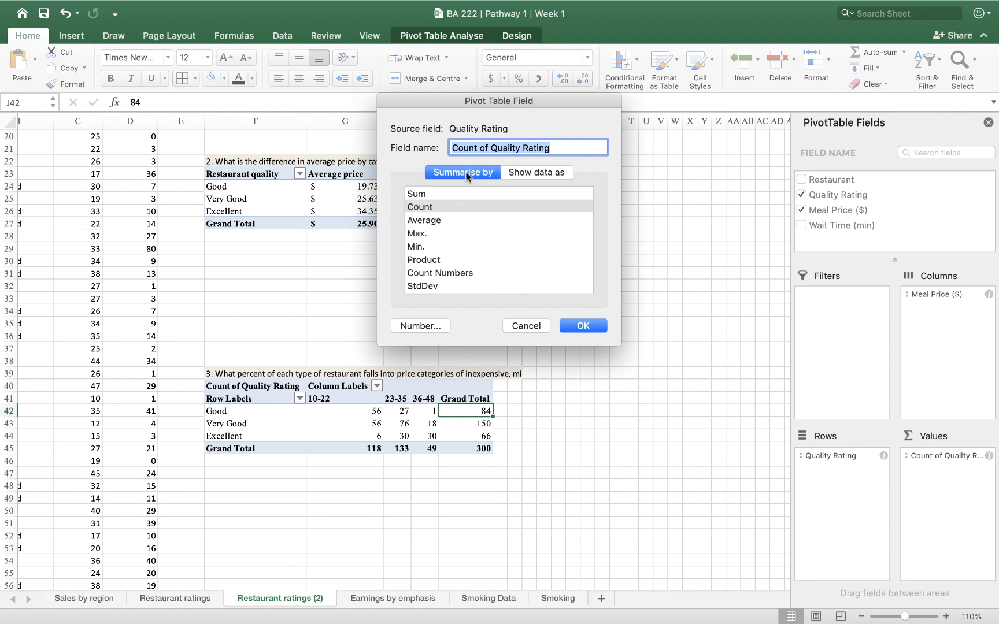
left_click(535, 175)
left_click(500, 197)
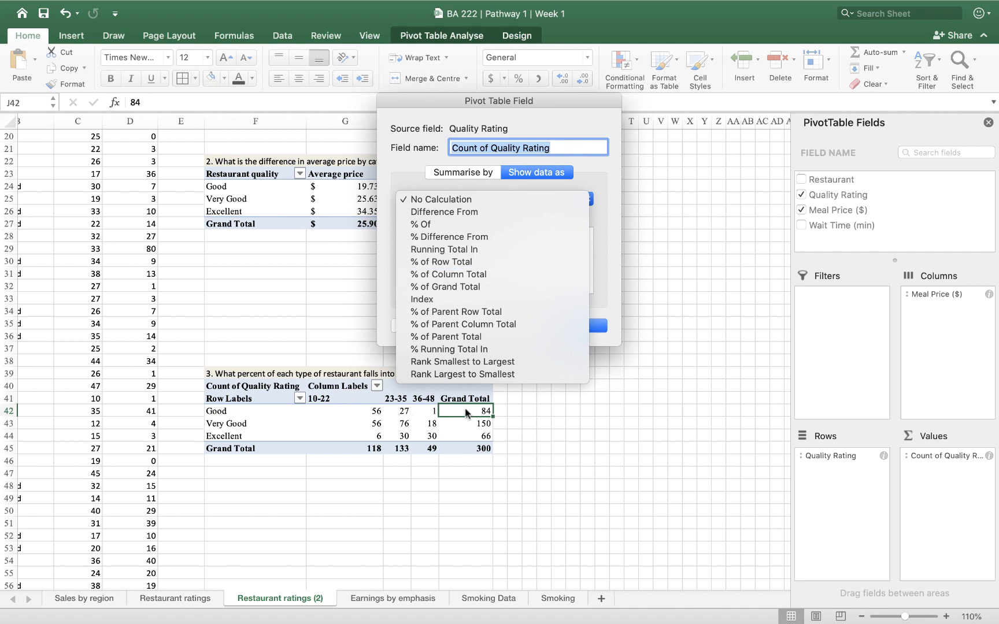
left_click(440, 263)
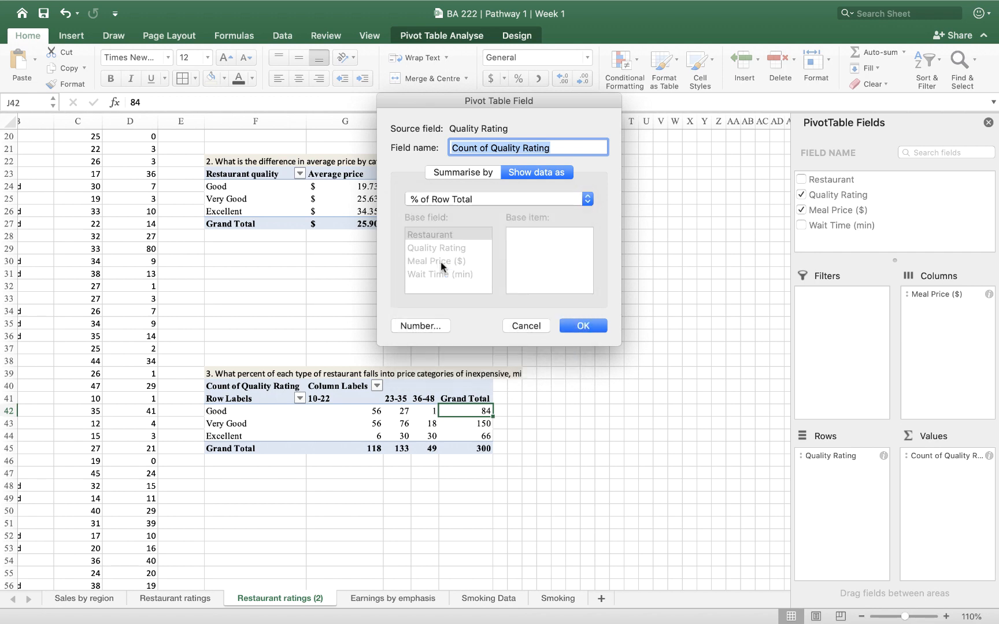
left_click(582, 327)
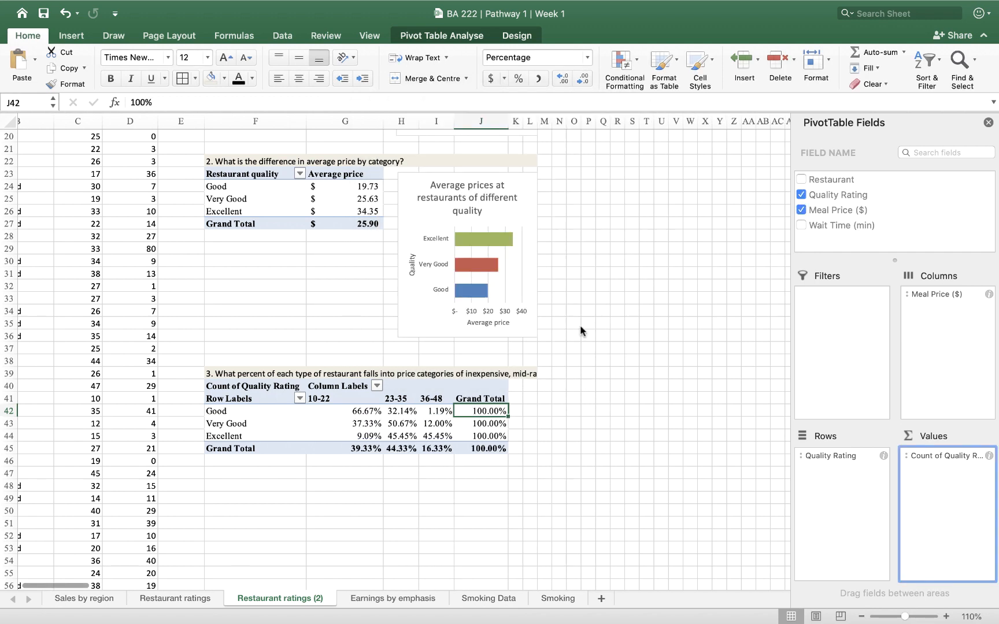
left_click(544, 460)
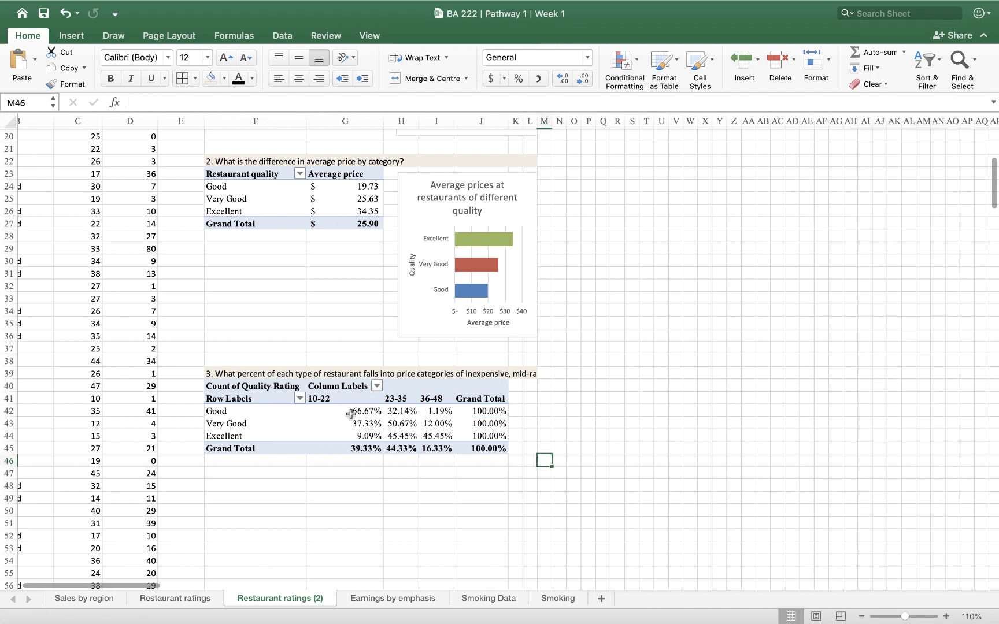
- Format the percentages in the Grand Total column, J42:J45, with no decimal places
left_click(494, 411)
left_click_drag(492, 418, 491, 449)
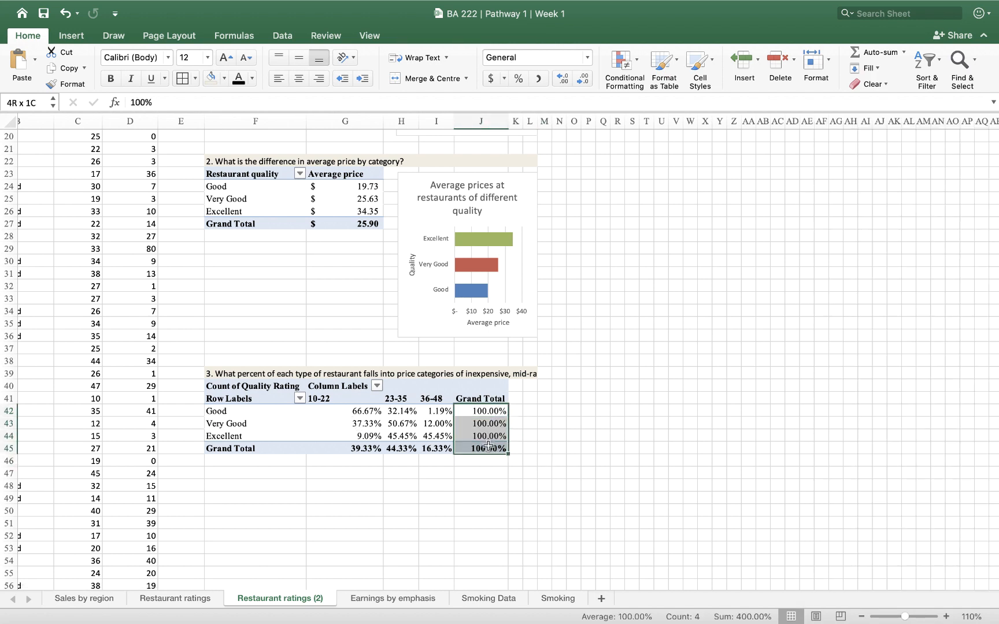
left_click(583, 79)
left_click(583, 79)
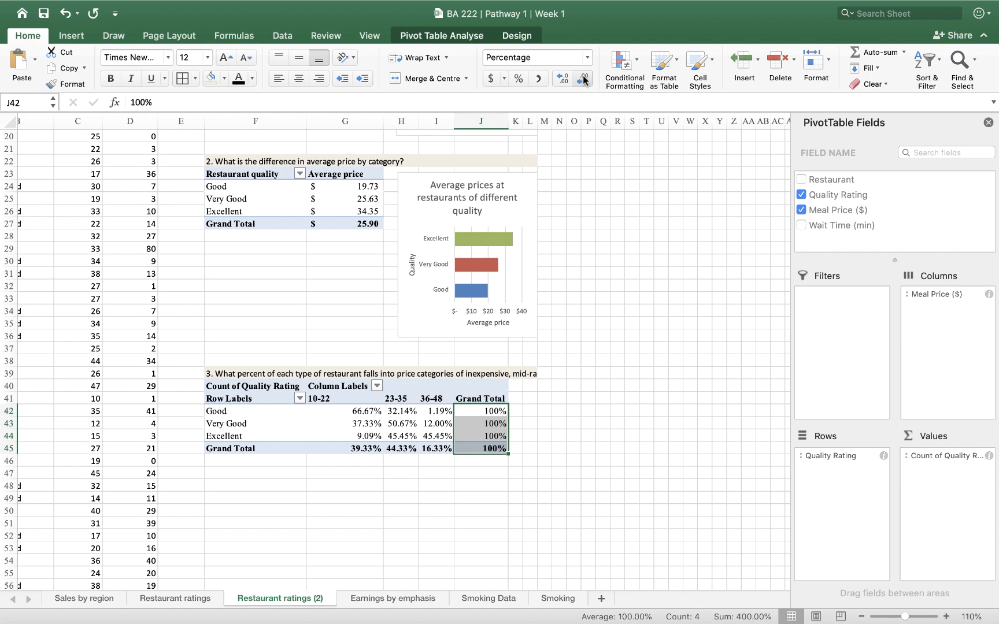
left_click(529, 560)
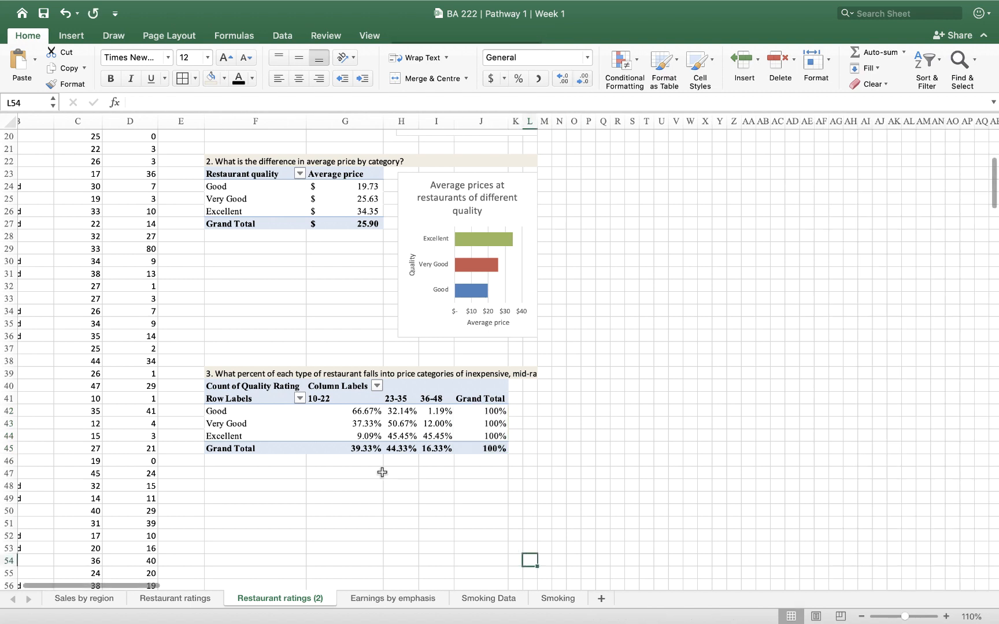
- Reduce the price group percentages in G42:I45 to one decimal place
left_click_drag(347, 411, 447, 451)
left_click(582, 81)
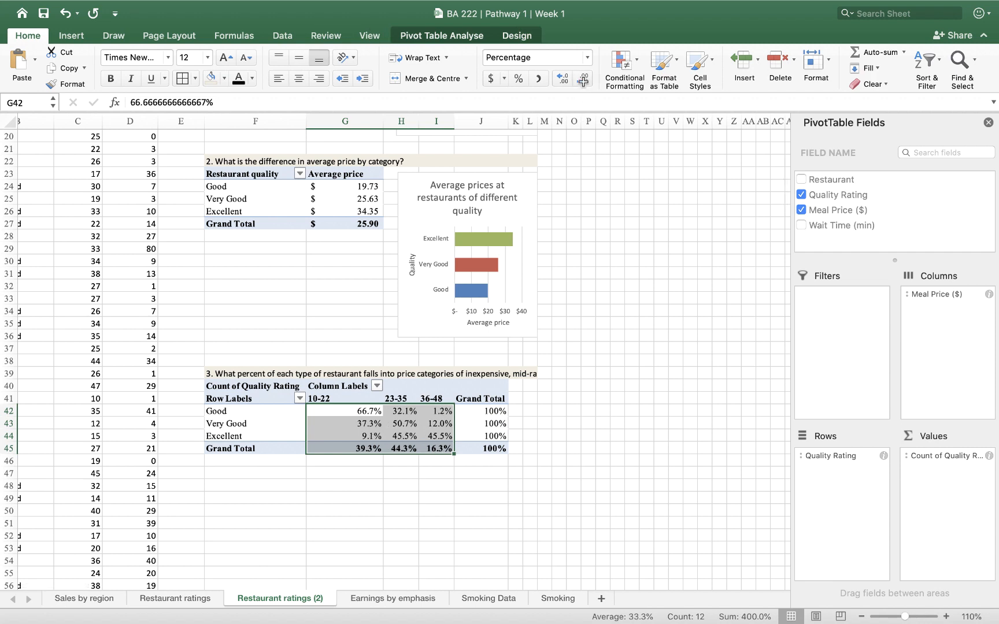
left_click(587, 273)
- Centre the pivot table's column headings and percentages in G41:J45 horizontally
left_click_drag(337, 397, 480, 448)
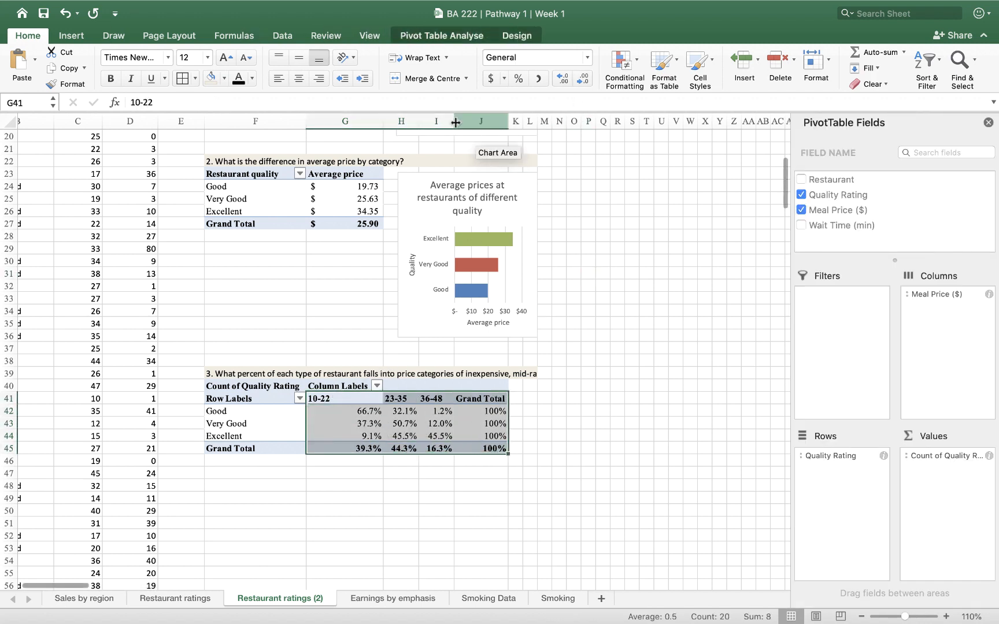
left_click(299, 78)
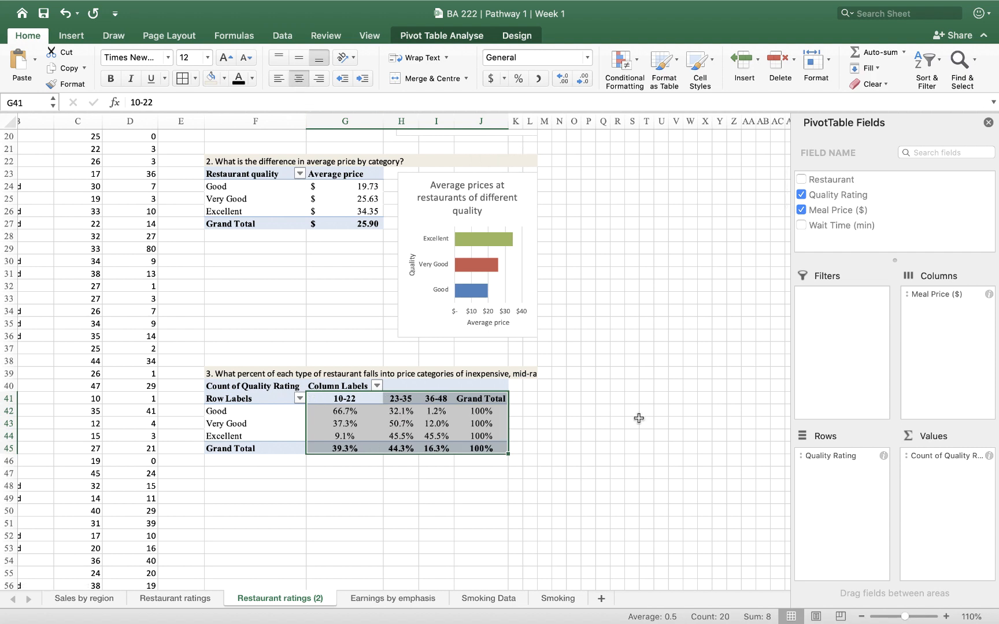
left_click(676, 448)
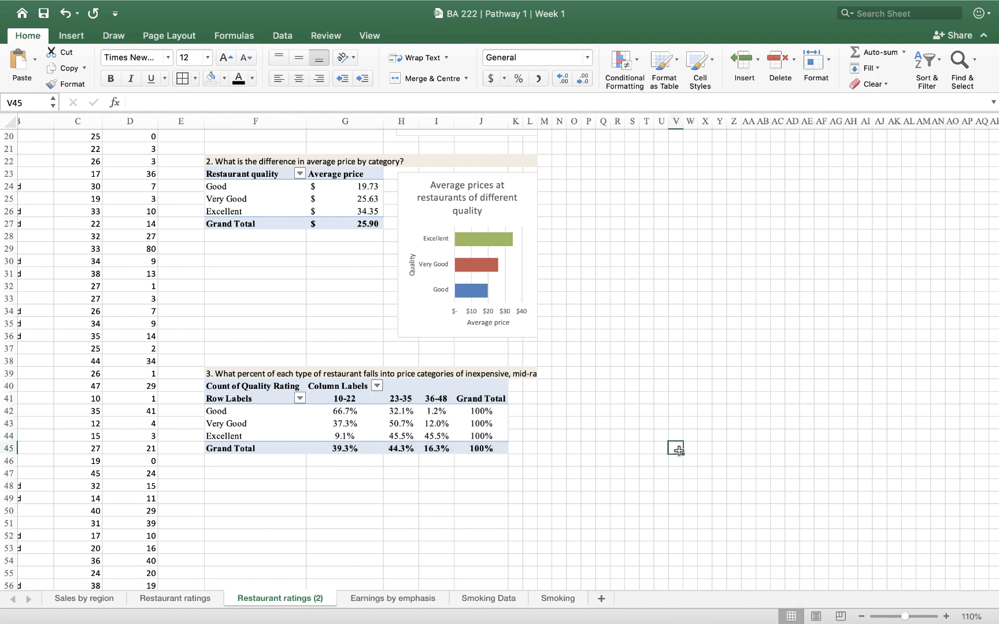
- Examine how the Good restaurants are distributed in percent across the three price groups
mouse_move(479, 260)
left_click(342, 411)
left_click_drag(268, 411, 463, 412)
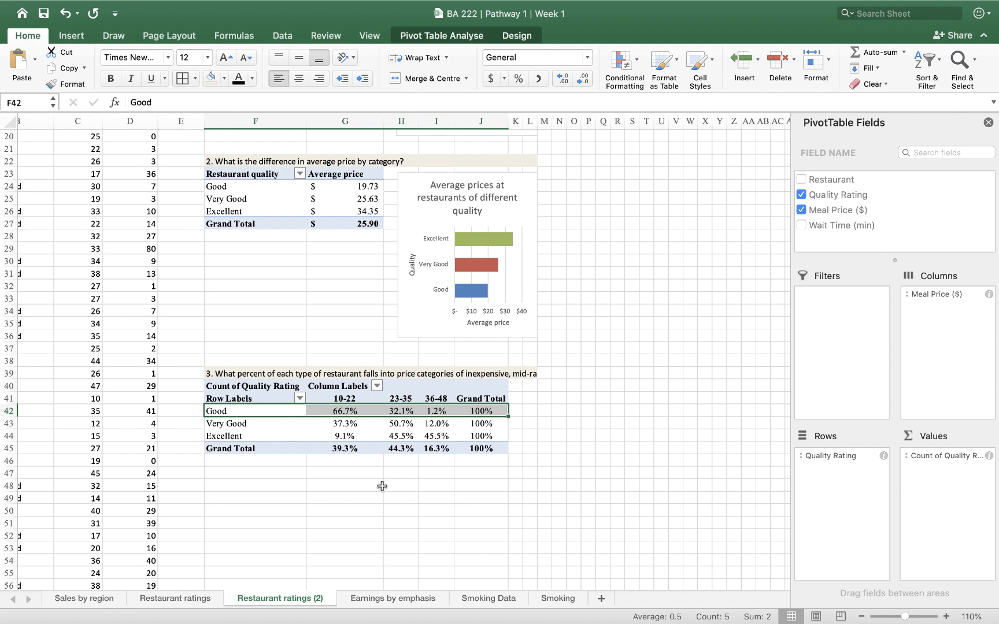
- Compare the 10-22, 23-35 and 36-48 price group percentages across quality categories, focusing on Excellent restaurants in the two higher groups
left_click(351, 414)
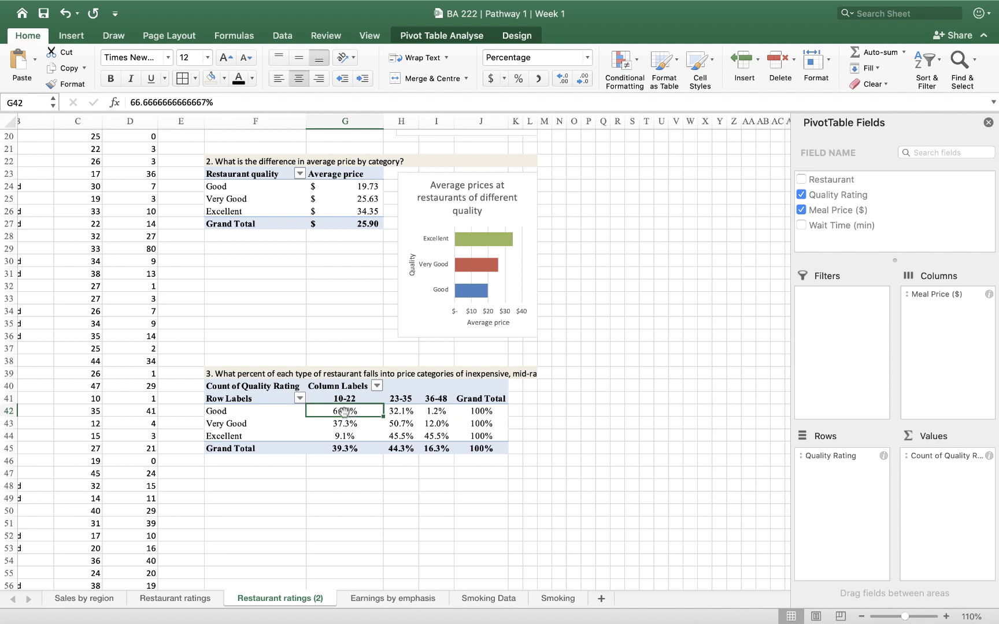
left_click_drag(346, 399, 344, 449)
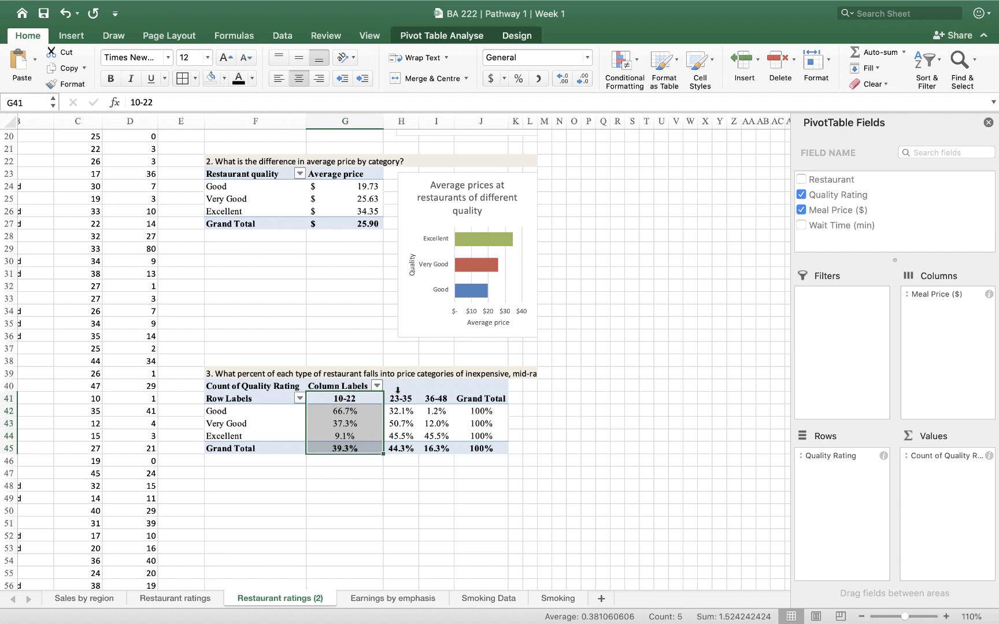
left_click(398, 396, "shift")
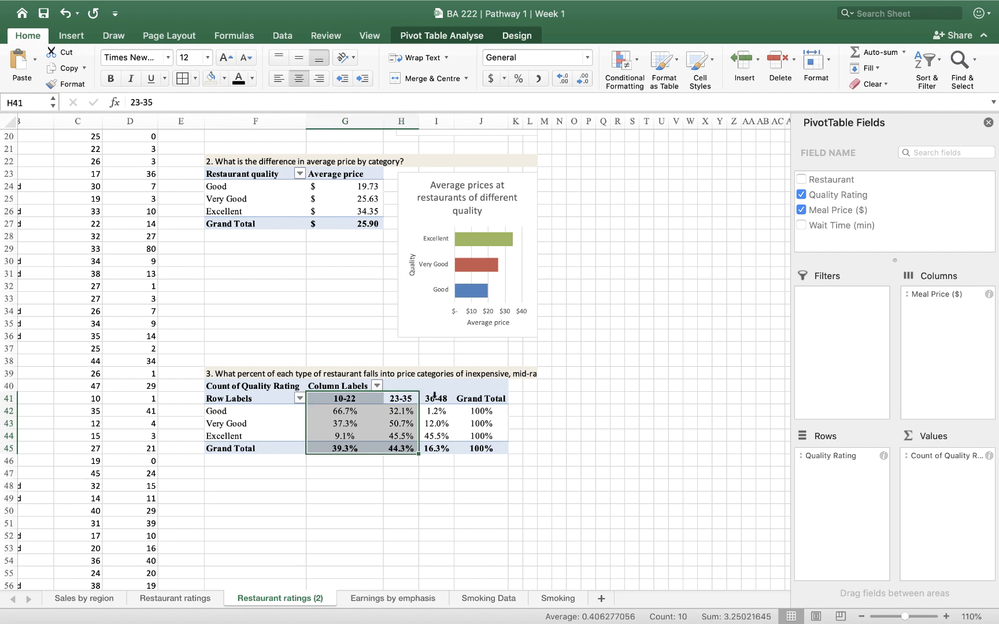
left_click(435, 396, "shift")
left_click(433, 522)
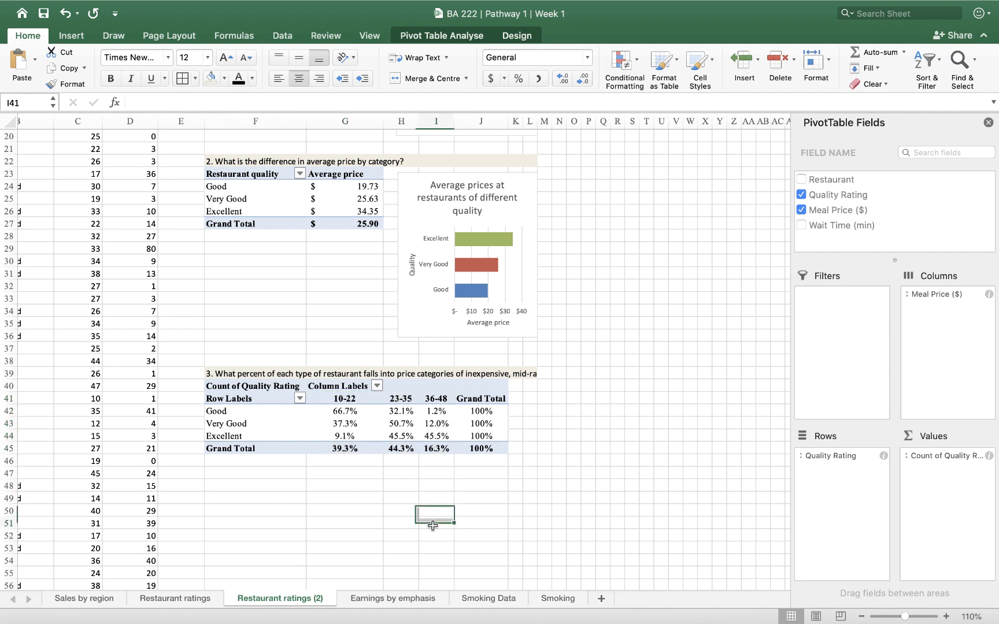
left_click(436, 397)
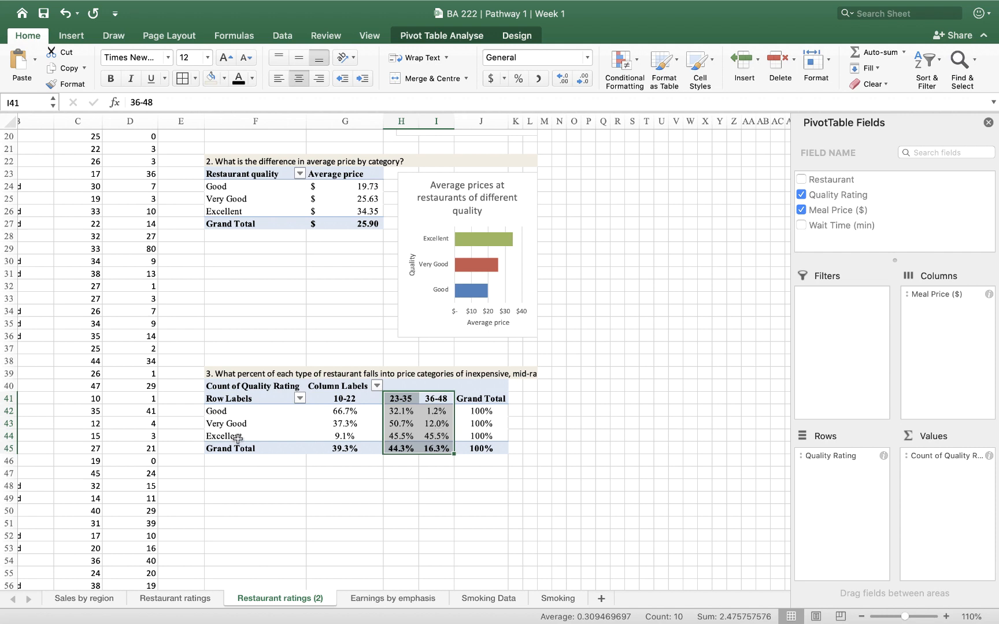
left_click(347, 497)
left_click(437, 438)
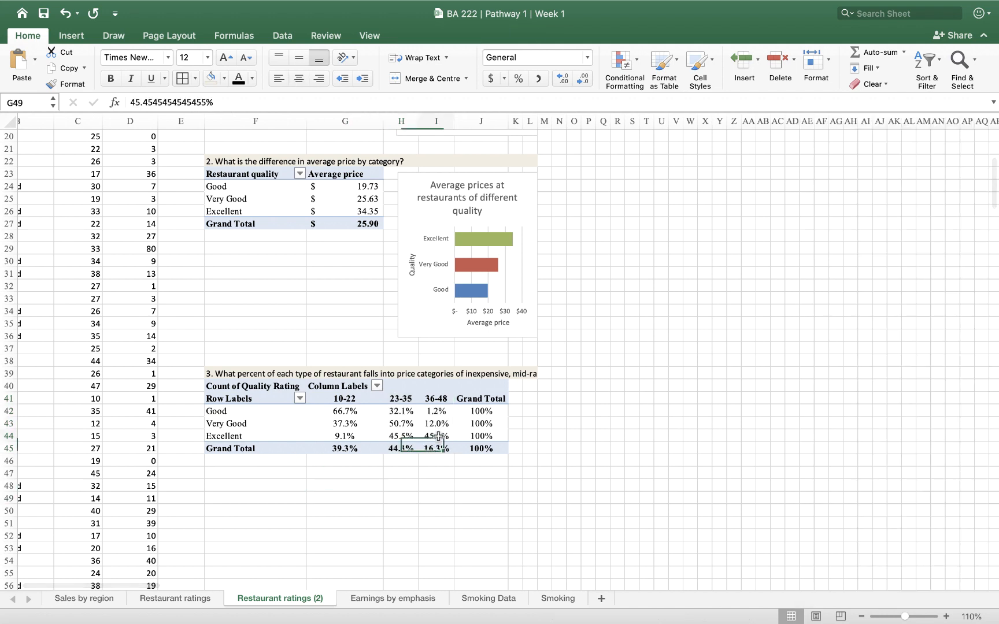
left_click(470, 545)
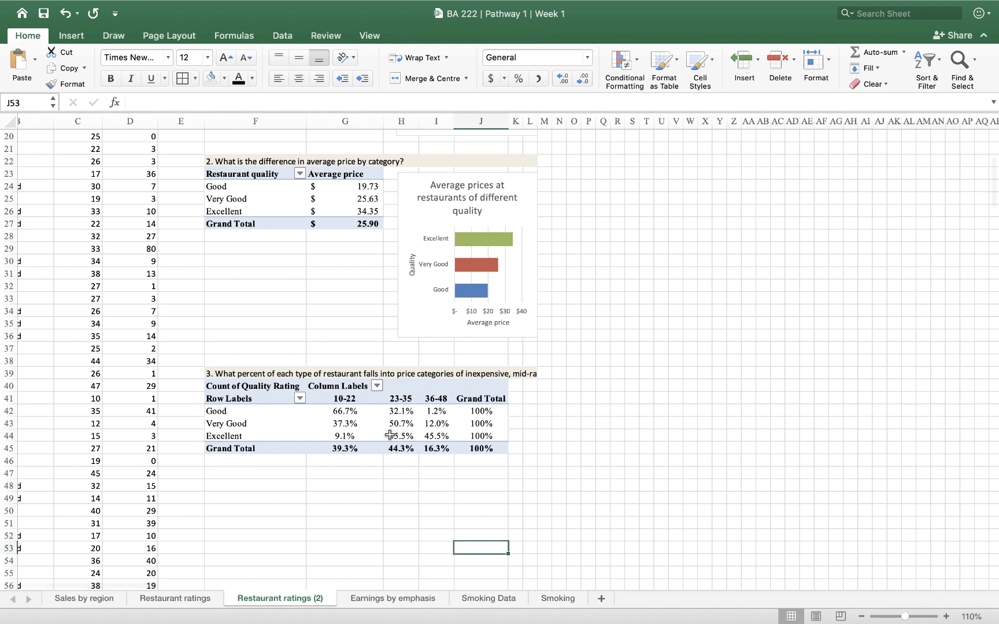
left_click(390, 436)
left_click_drag(391, 436, 426, 434)
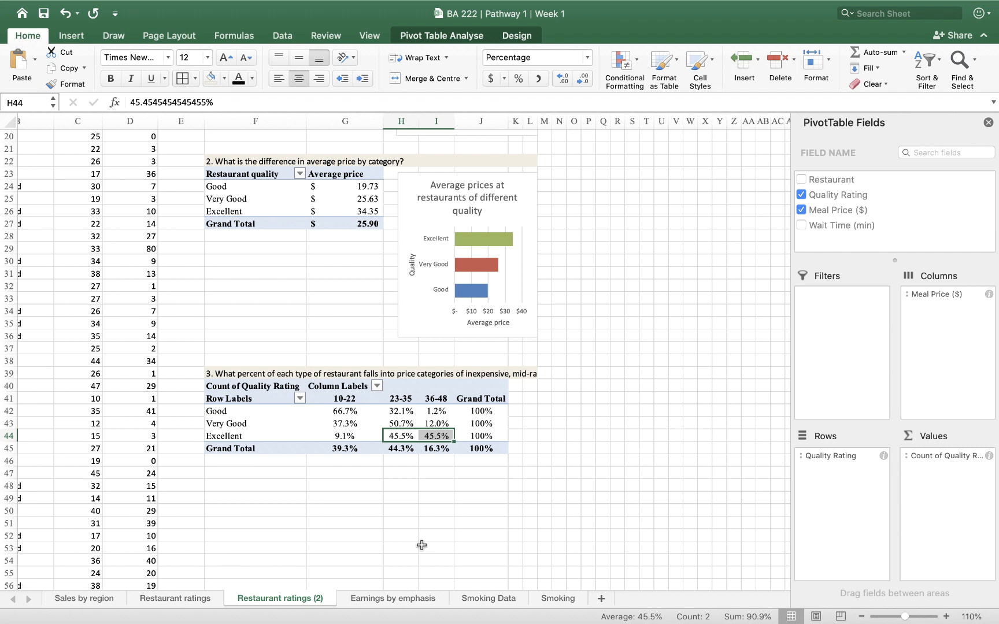
left_click(422, 536)
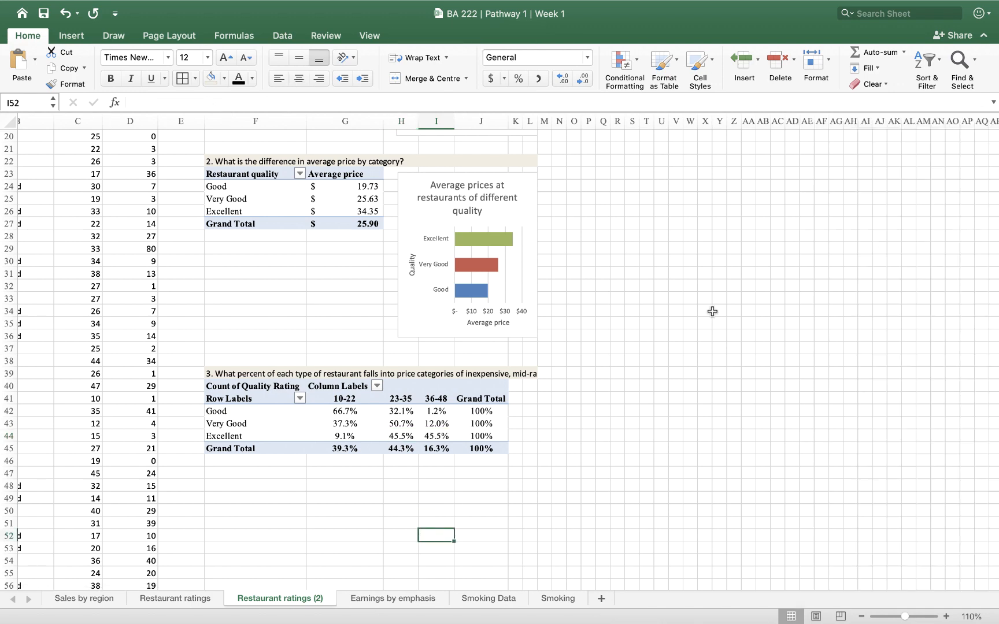
- Widen columns H through L to one equal width so the charts and the third question's heading fit
scroll(713, 312, "up", 10)
scroll(712, 312, "left", 2)
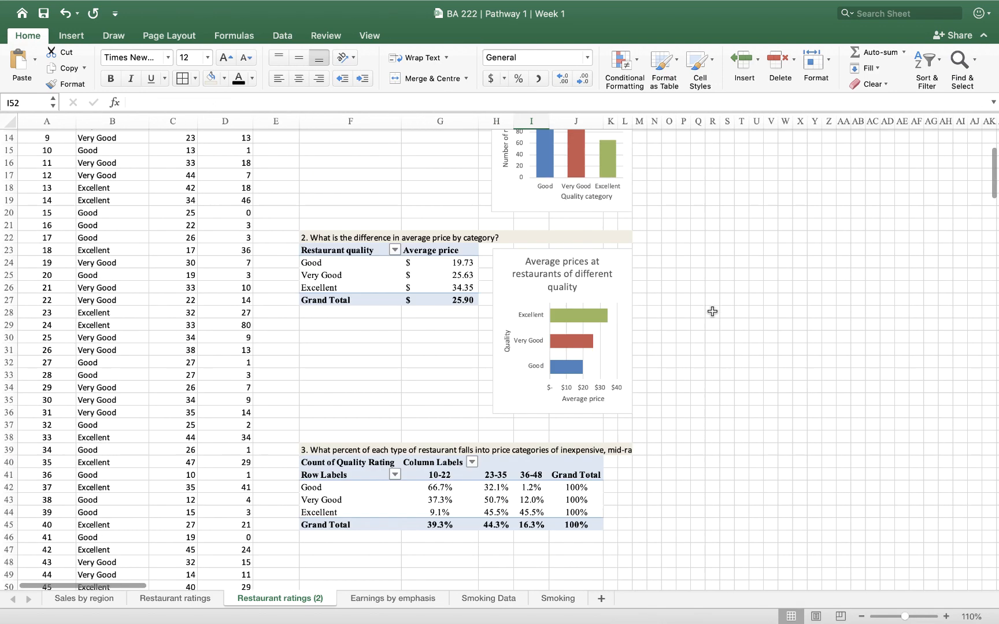
scroll(712, 311, "down", 10)
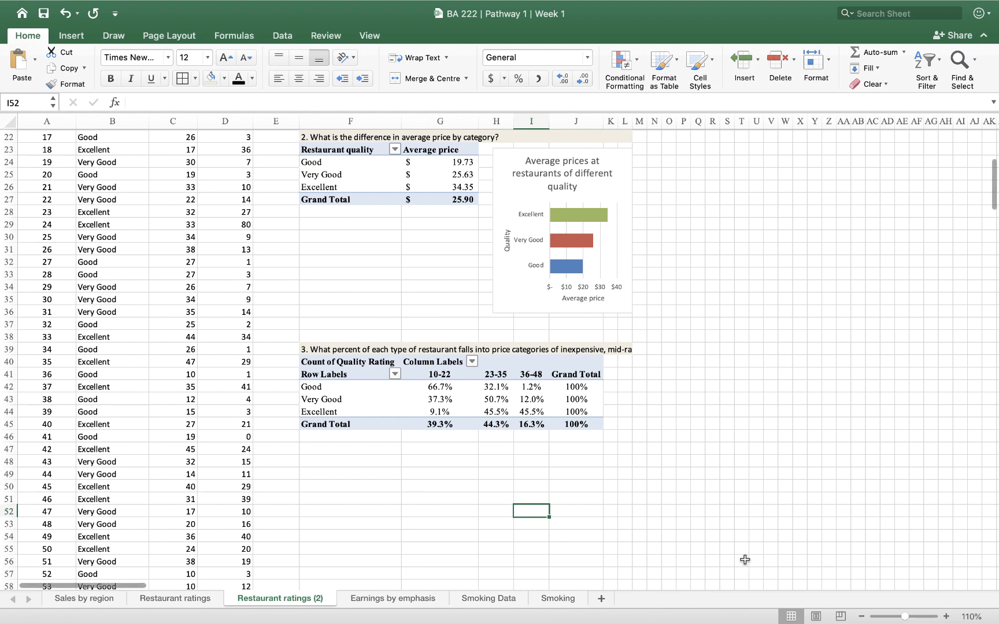
scroll(765, 463, "up", 10)
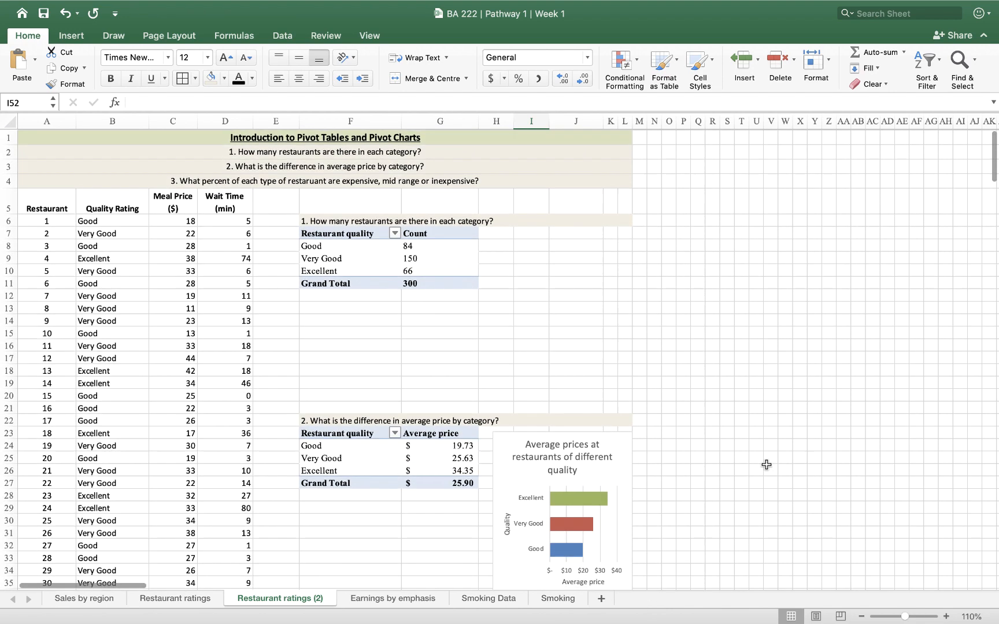
left_click(503, 123)
left_click_drag(504, 124, 651, 127)
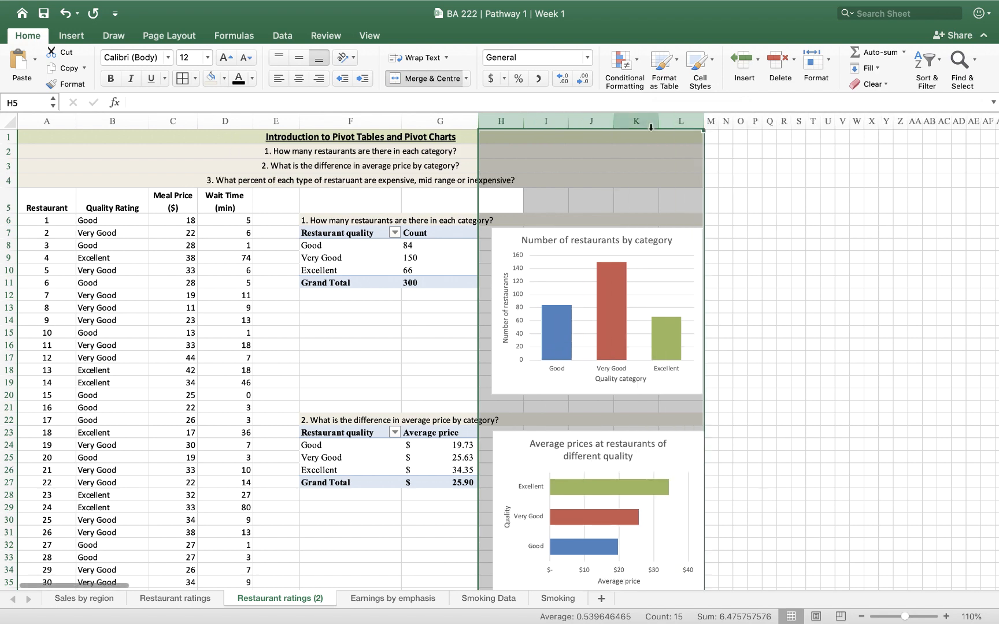
left_click(825, 323)
scroll(824, 323, "down", 6)
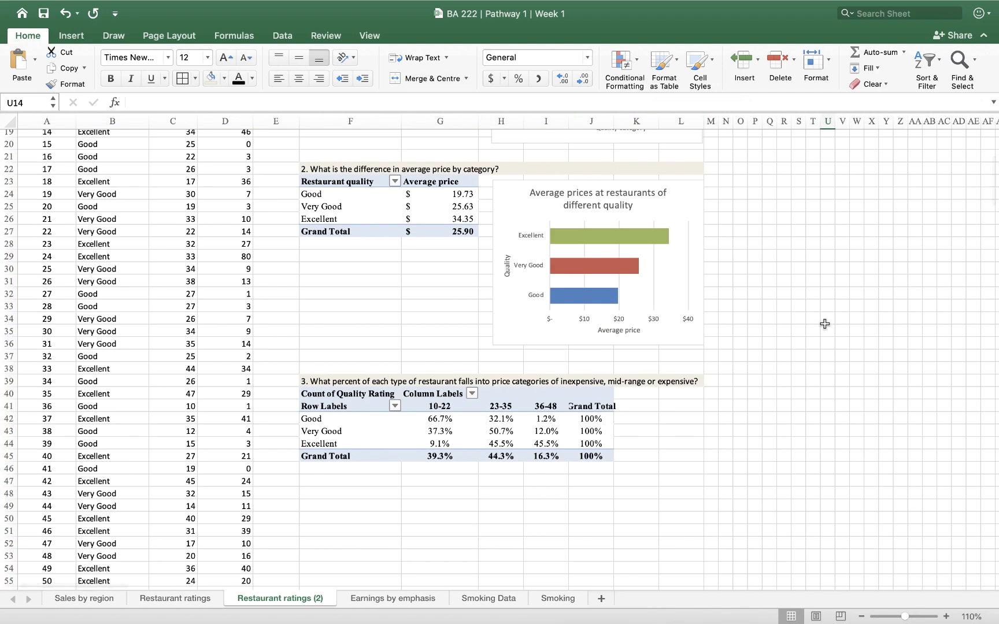
- Review the restaurant count and average price charts by quality, plus the Excellent restaurants' percentage in the 10-22 price group
scroll(825, 324, "up", 6)
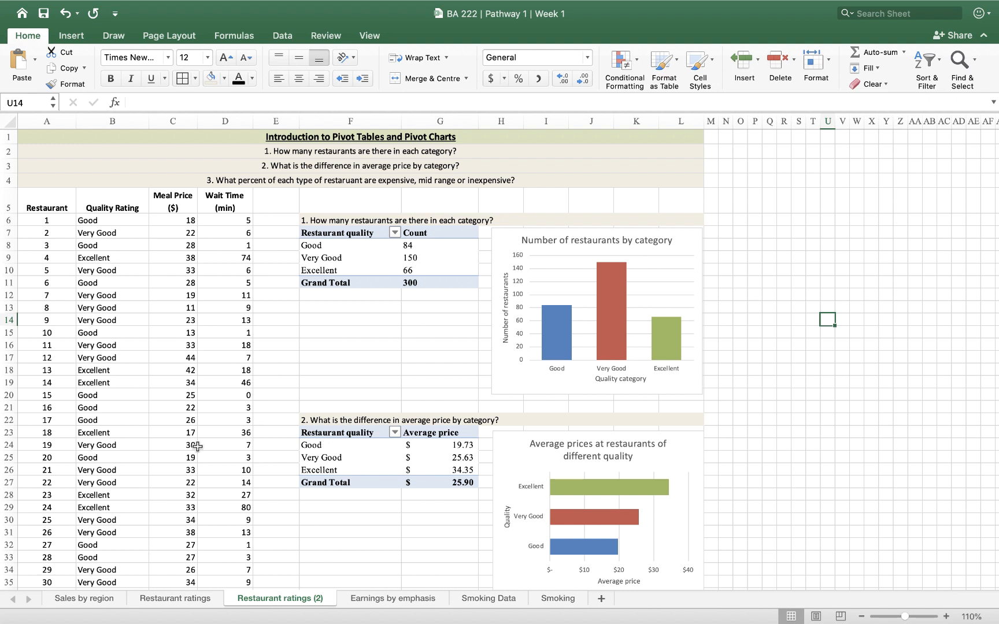
mouse_move(622, 326)
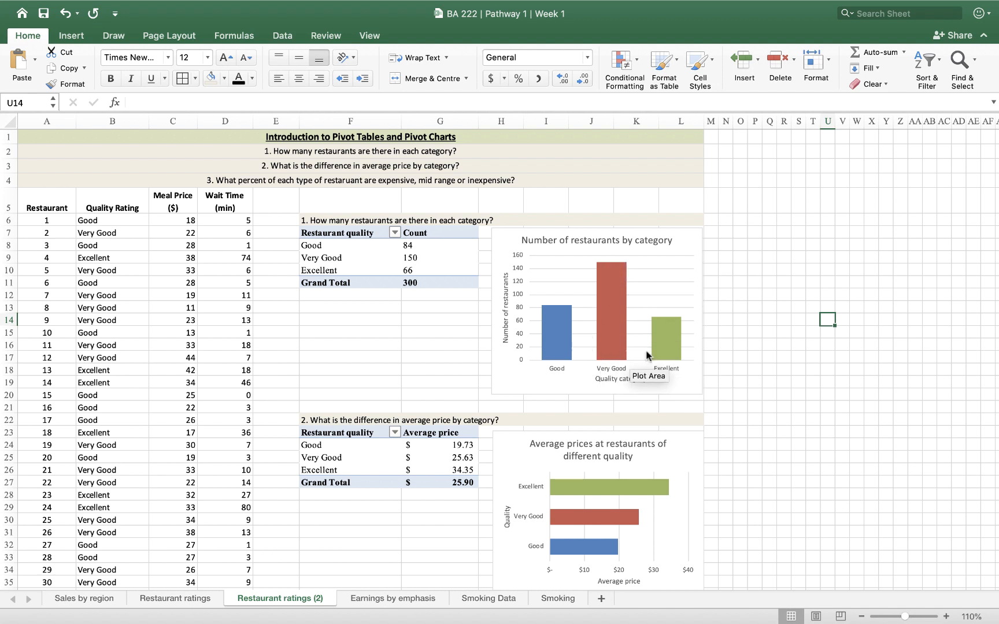
mouse_move(664, 349)
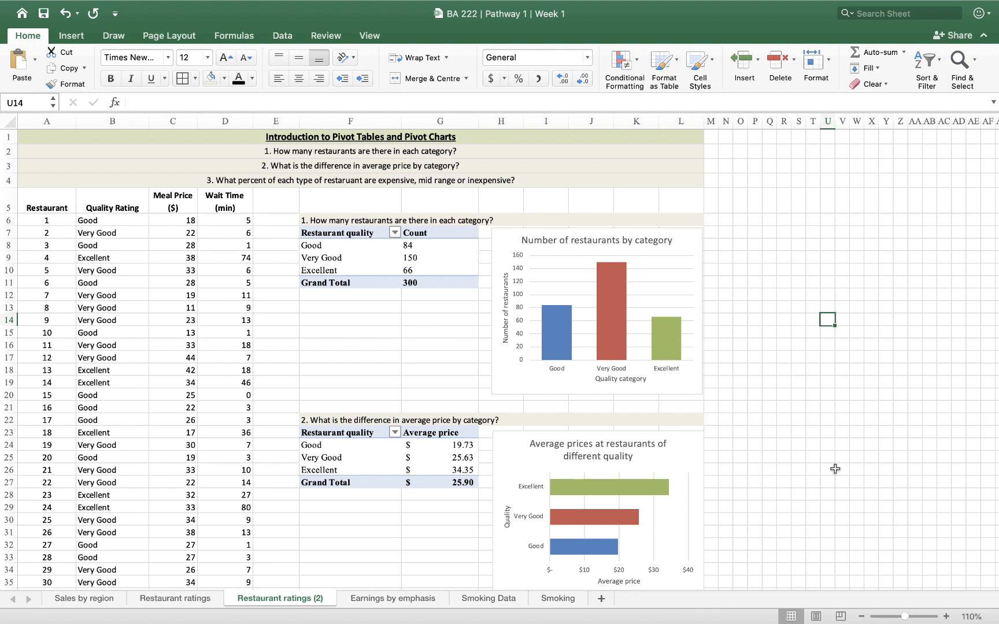
scroll(831, 468, "down", 4)
mouse_move(663, 388)
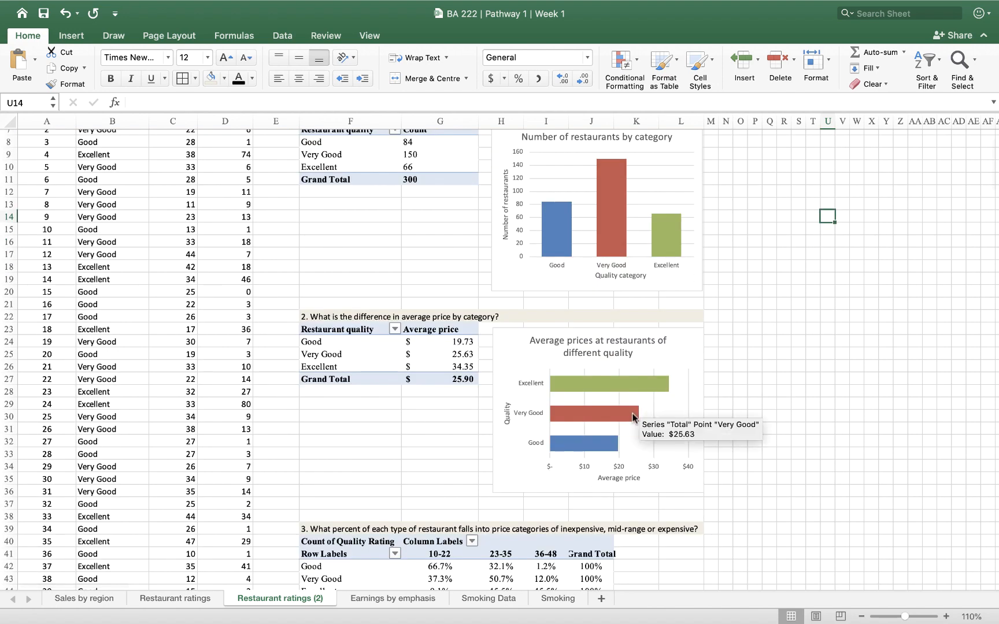
mouse_move(612, 448)
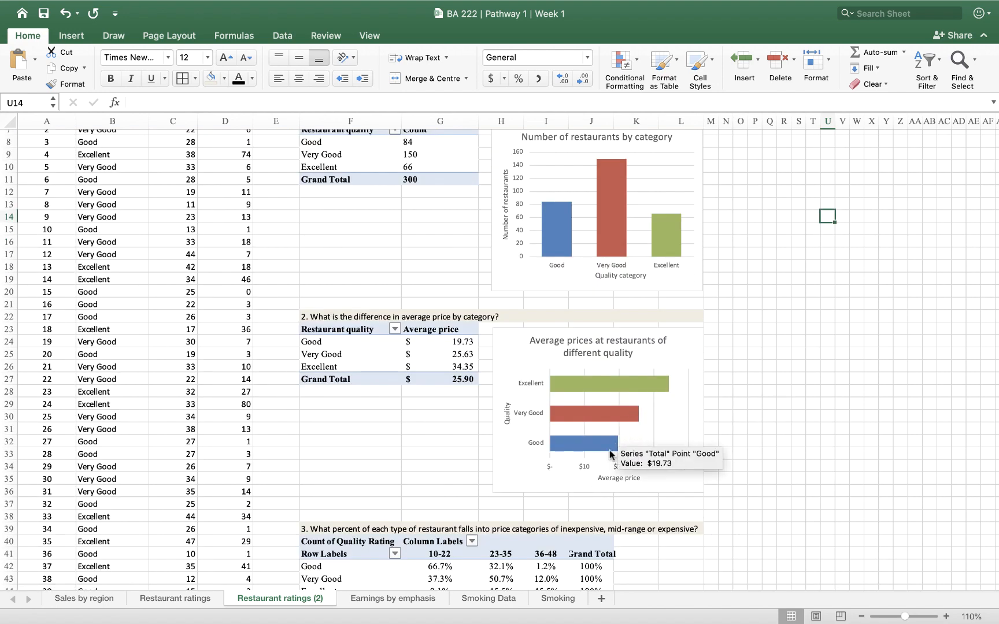
scroll(611, 454, "down", 4)
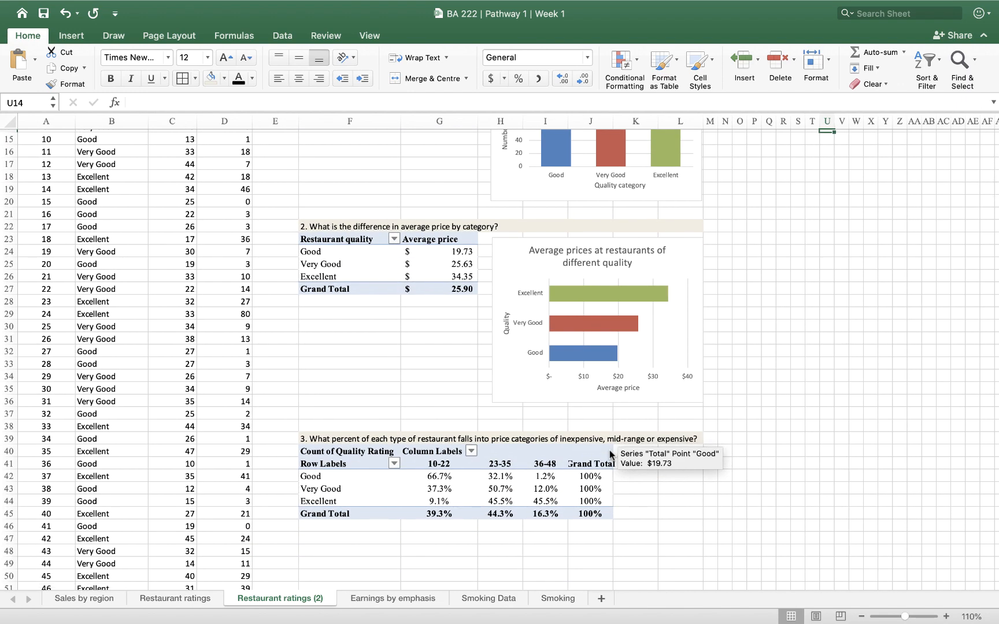
left_click(428, 501)
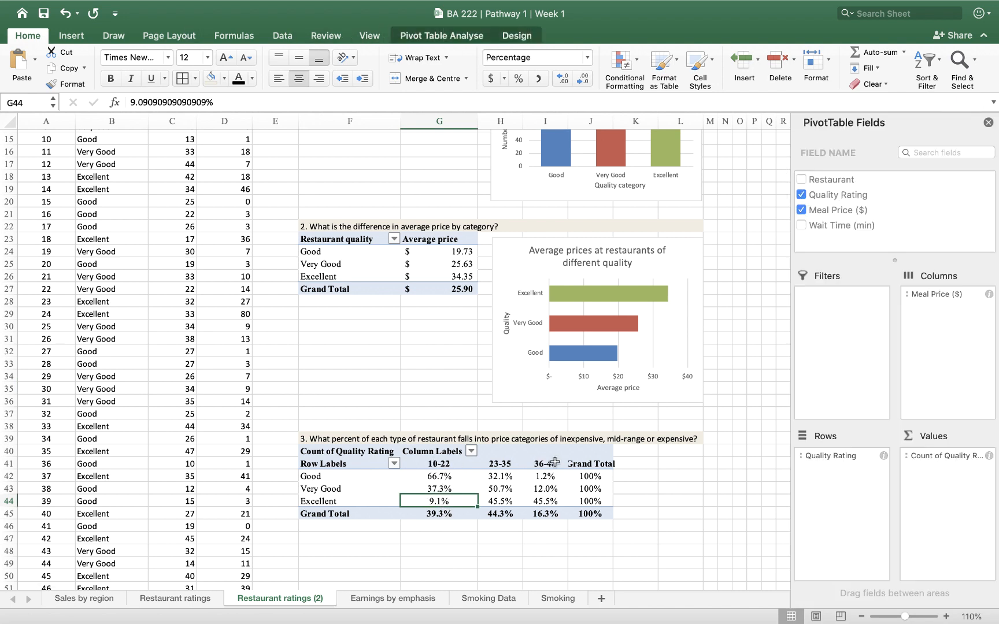
left_click(476, 566)
scroll(477, 569, "up", 5)
scroll(477, 568, "up", 3)
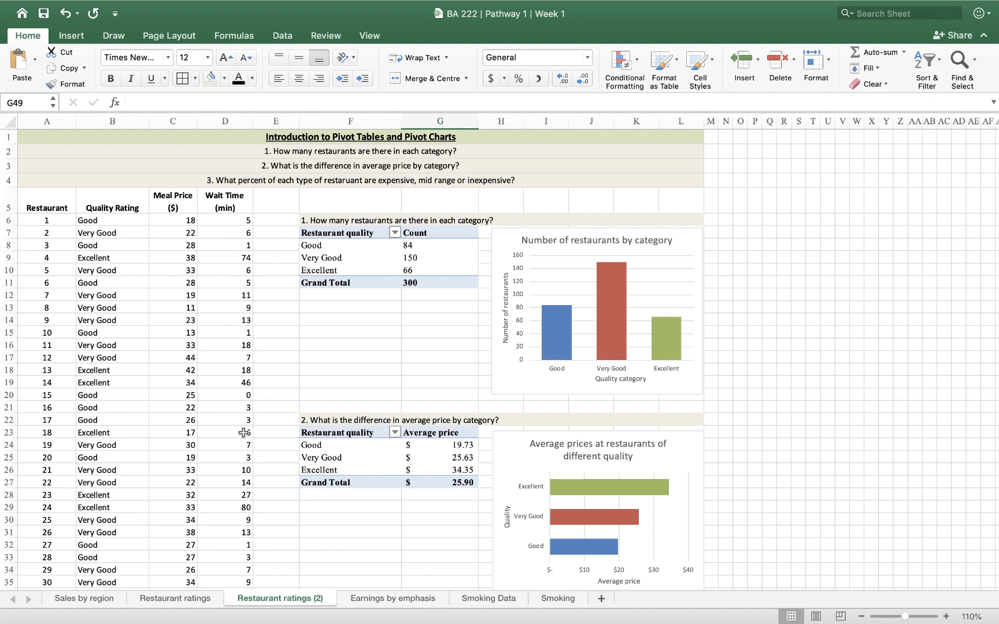
mouse_move(484, 620)
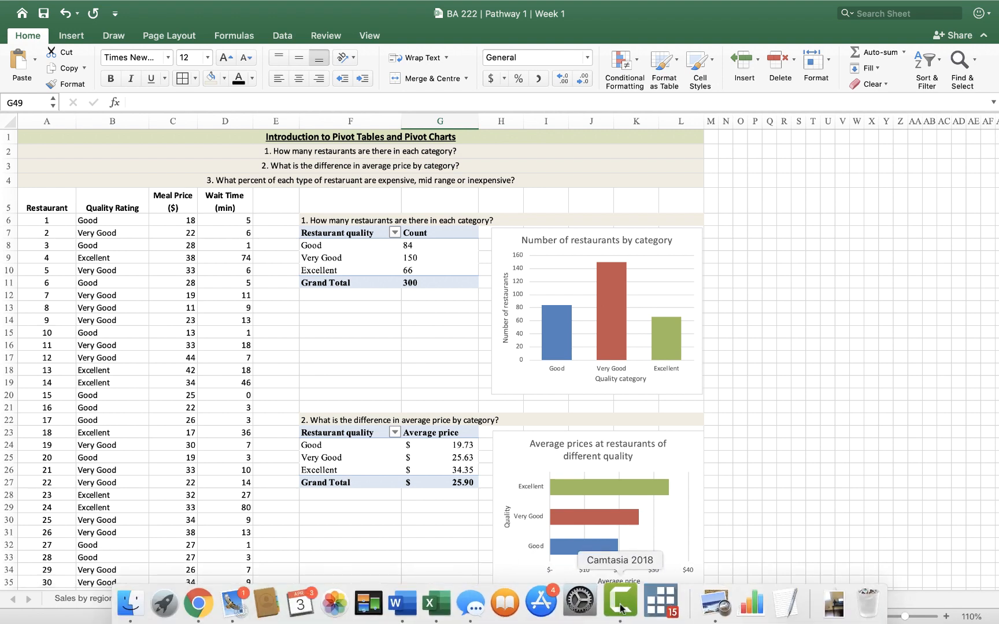
right_click(620, 608)
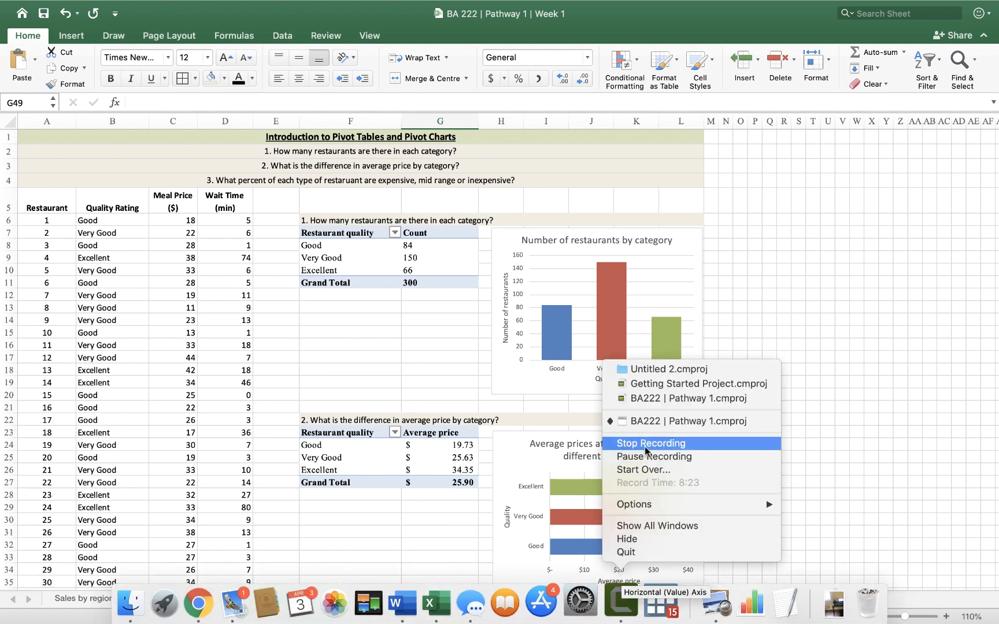